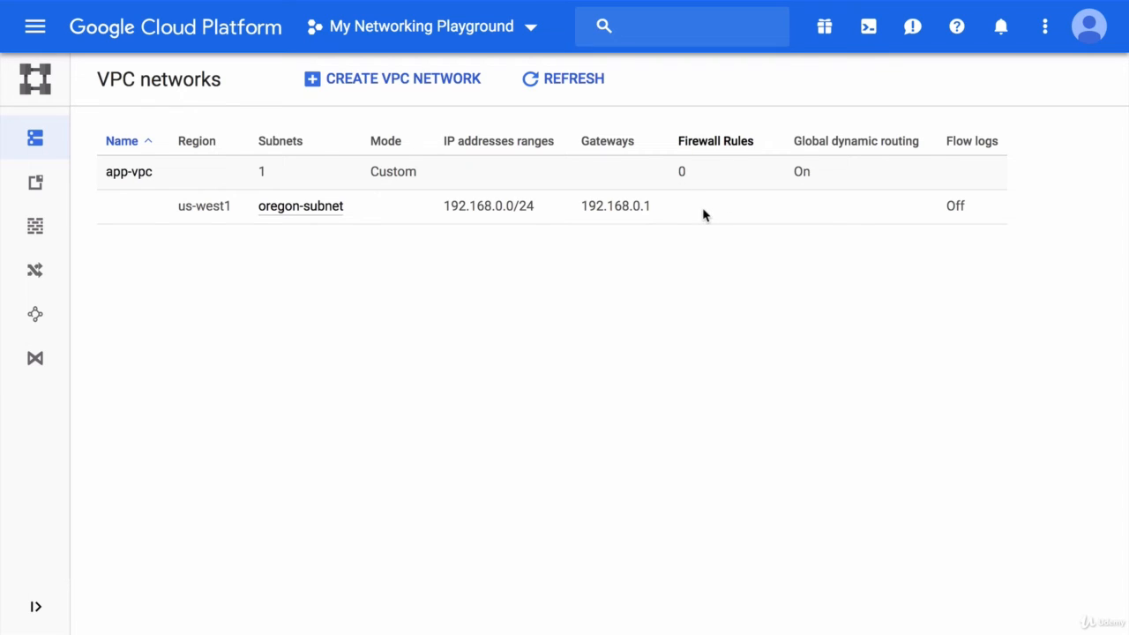
Step: Open the Roles page under IAM & admin for the My Networking Playground project
click(36, 24)
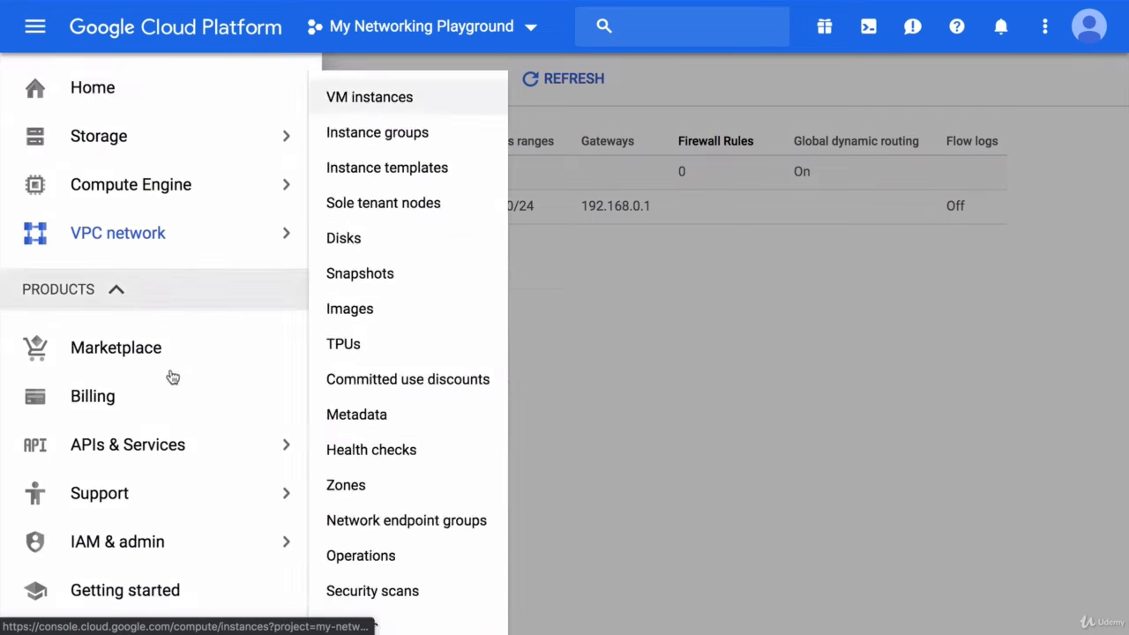
mouse_move(189, 554)
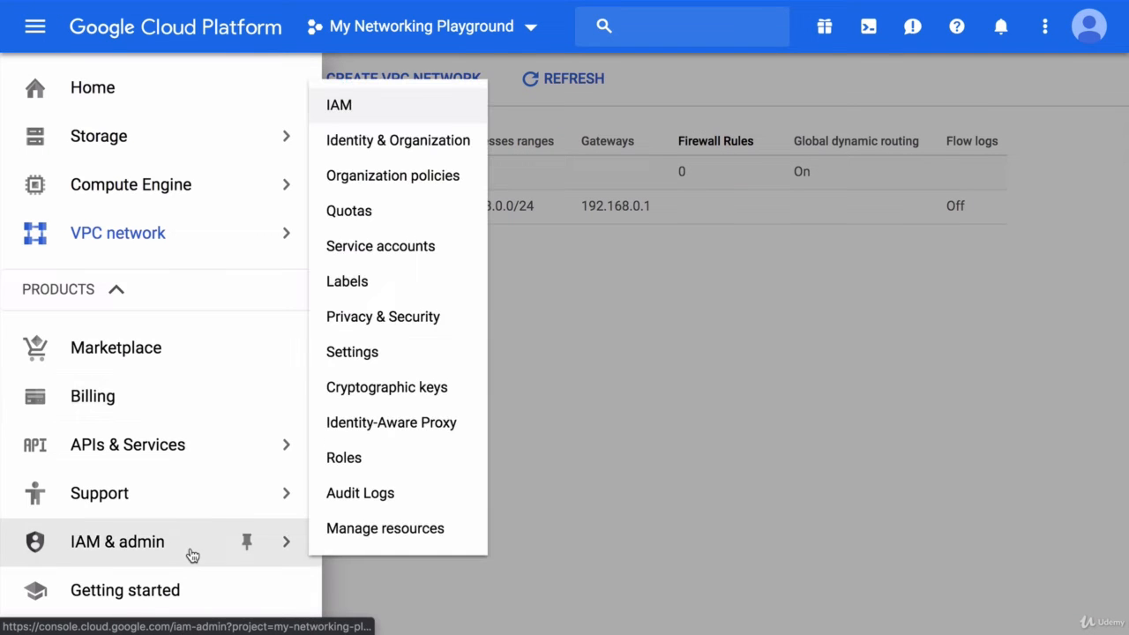
click(404, 467)
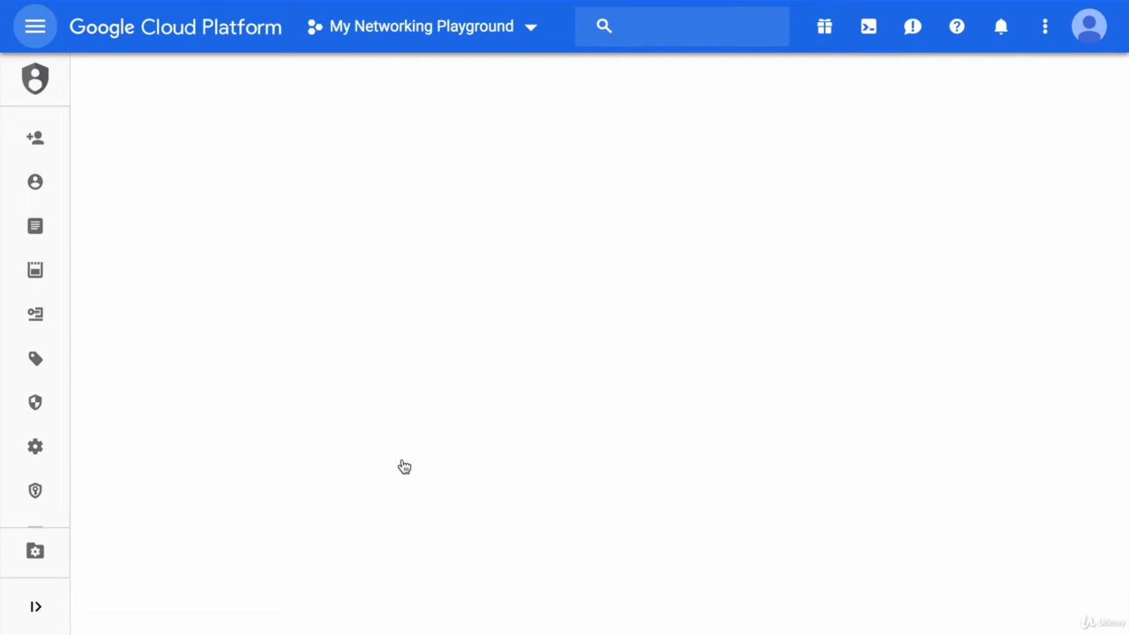
Step: Review the permissions assigned to the Billing Account Administrator role, then deselect the role
scroll(404, 466, down, 15)
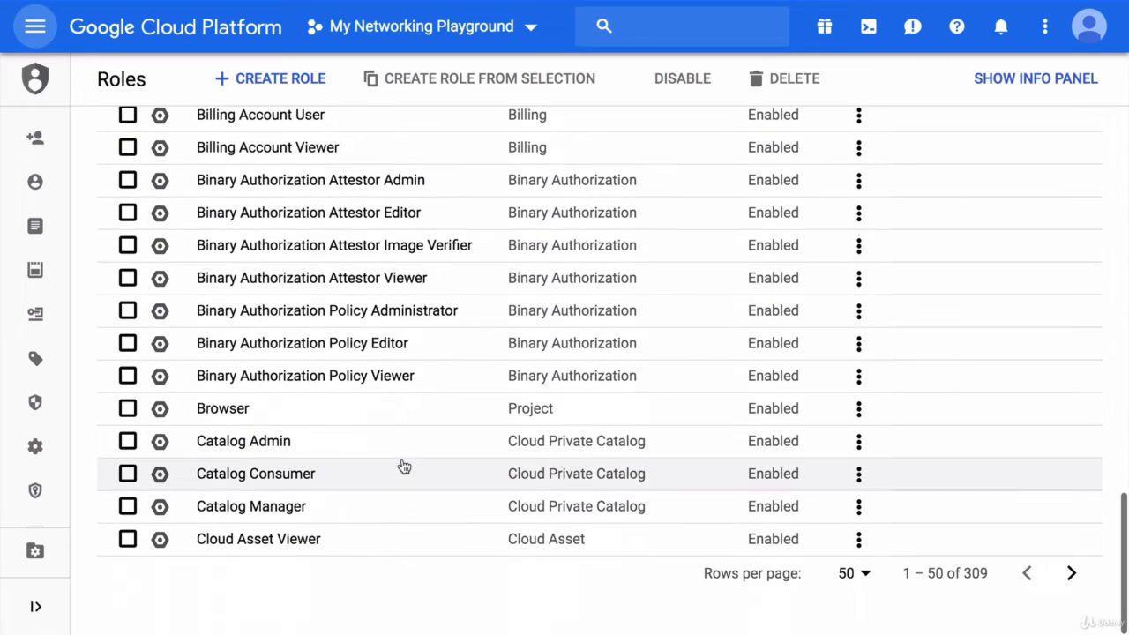
scroll(404, 467, up, 2)
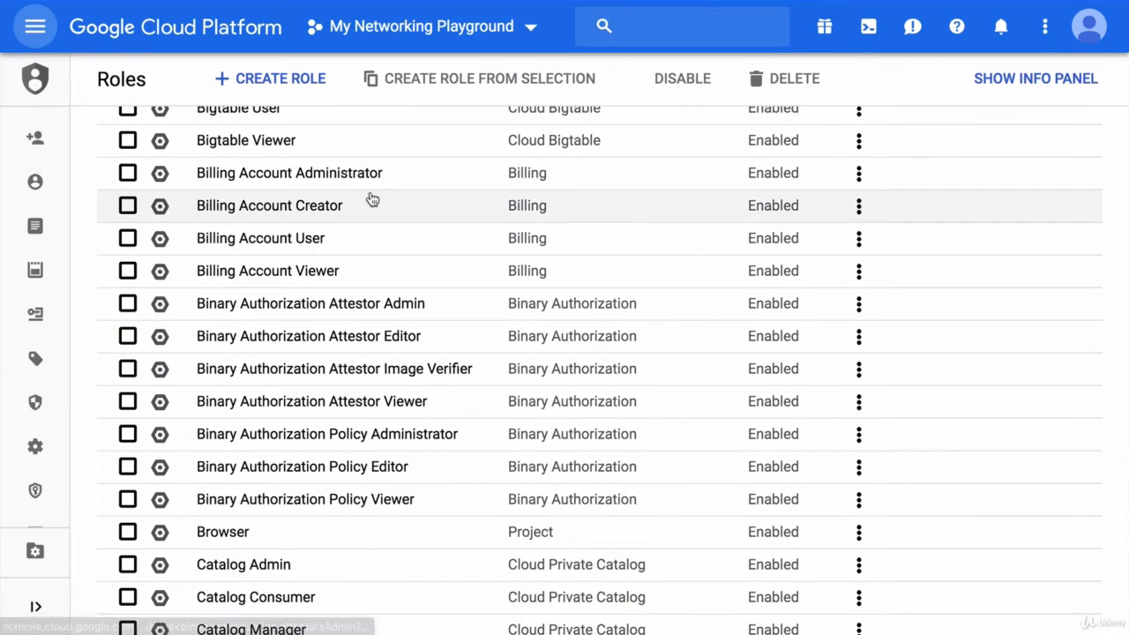
click(374, 189)
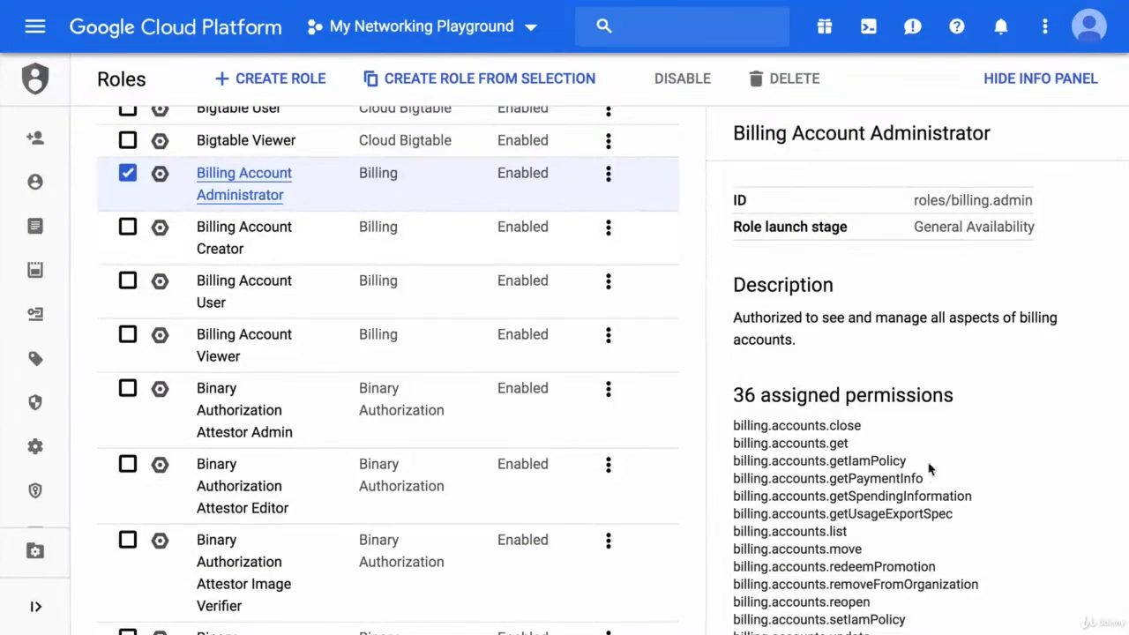
scroll(933, 491, down, 5)
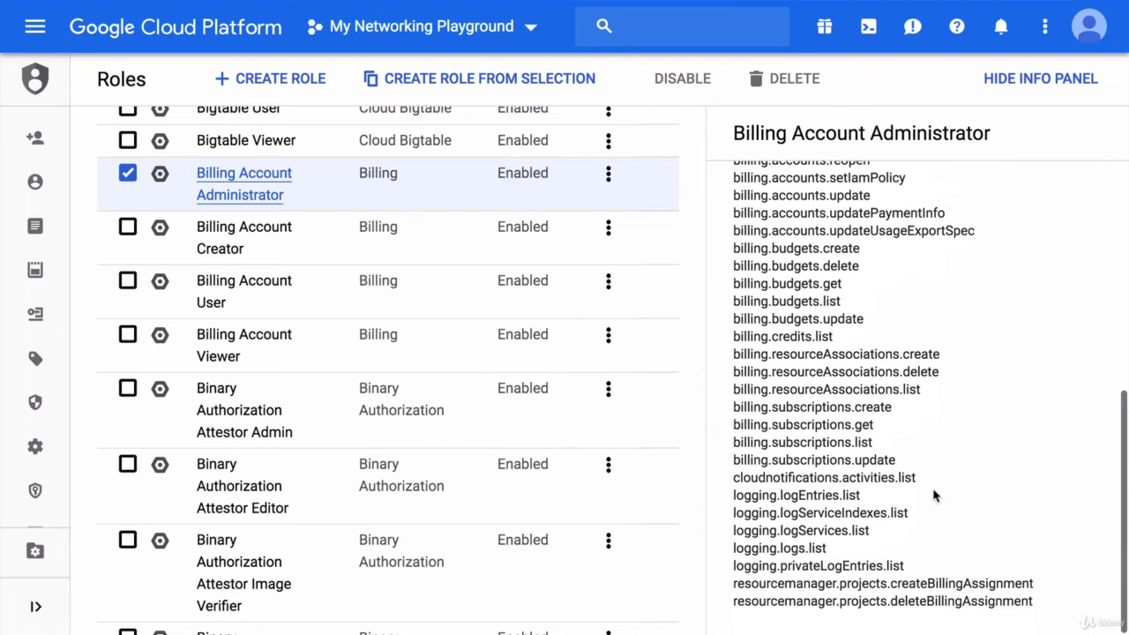
click(1034, 85)
click(128, 173)
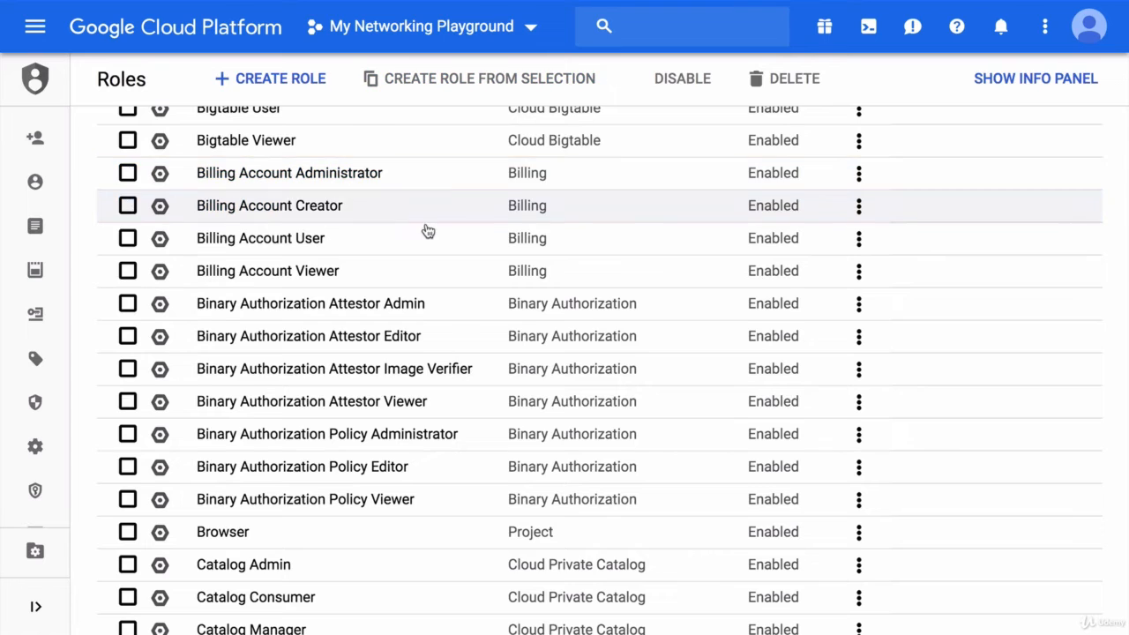
Step: Filter the roles table by title with the pattern *writer*
scroll(428, 232, up, 9)
scroll(428, 231, up, 5)
click(255, 284)
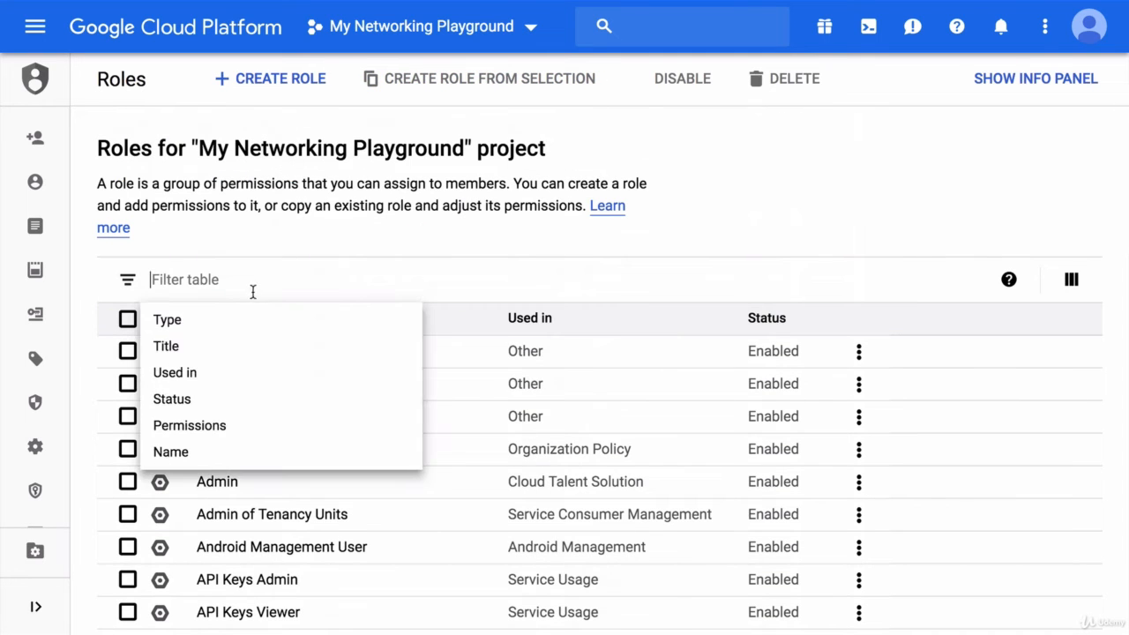
click(212, 347)
text(*)
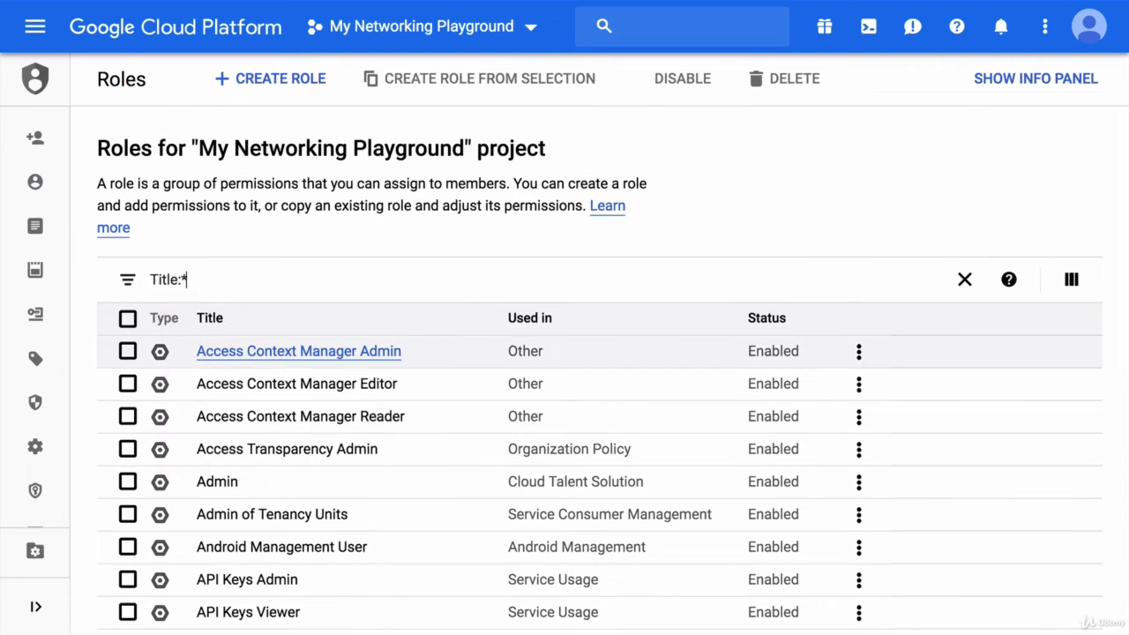
text(writer*)
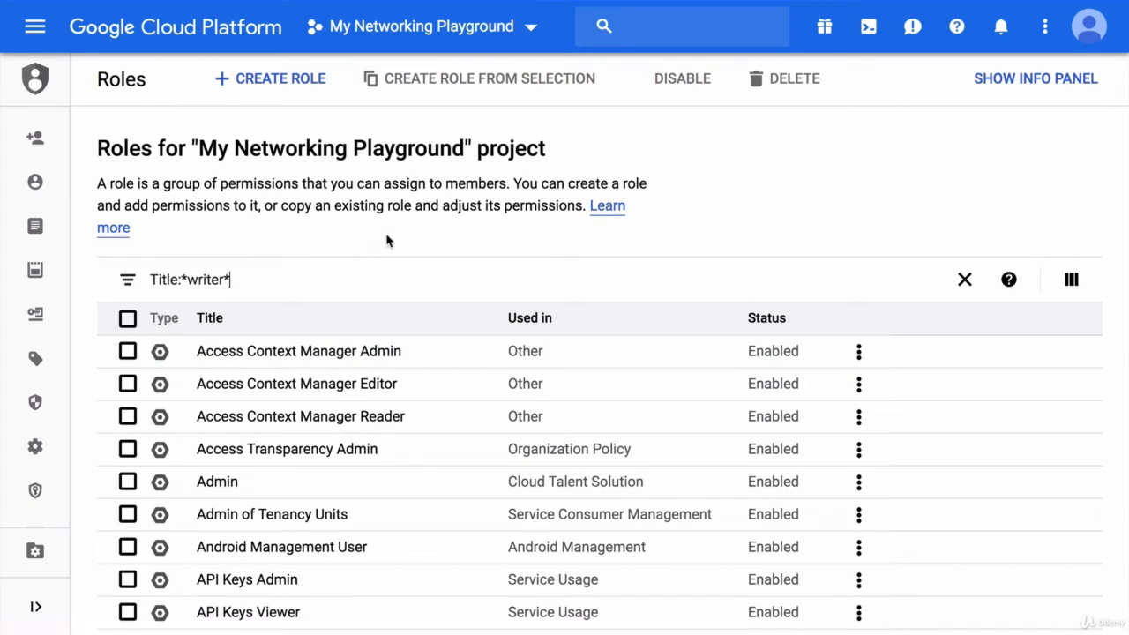
key(Return)
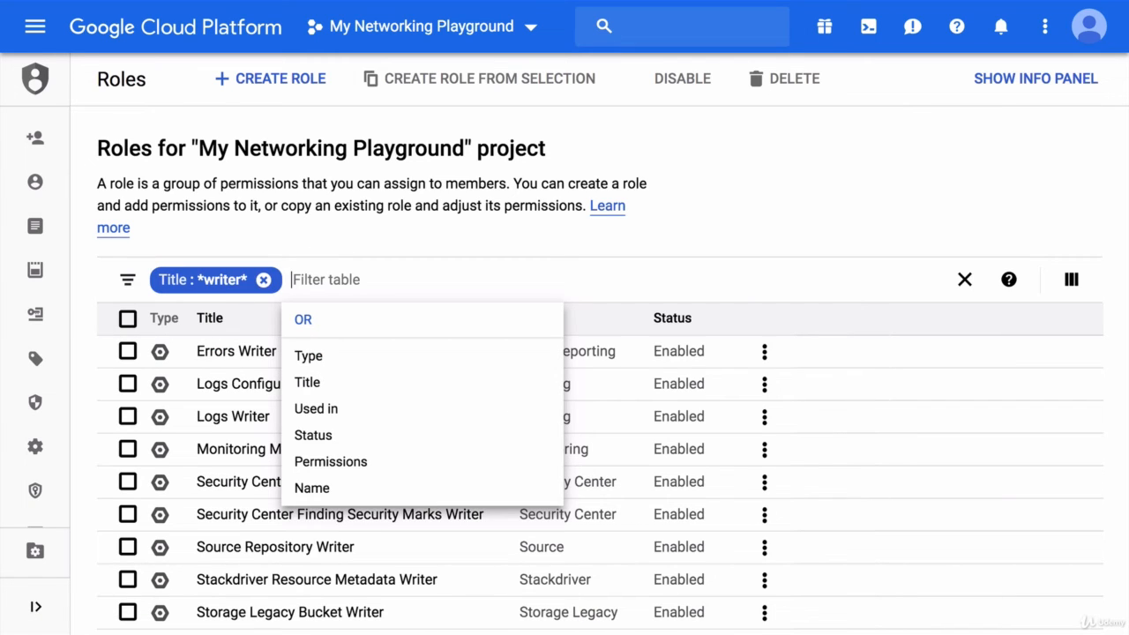
click(385, 240)
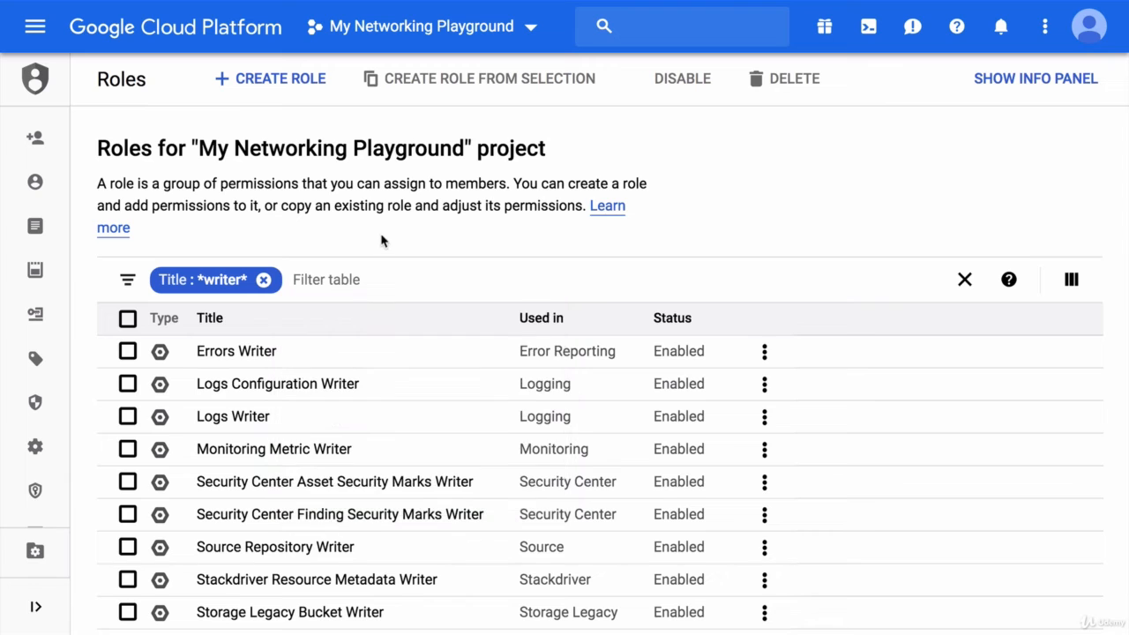
Step: Select the Logs Writer and Monitoring Metric Writer roles and start creating a custom role from them
click(126, 419)
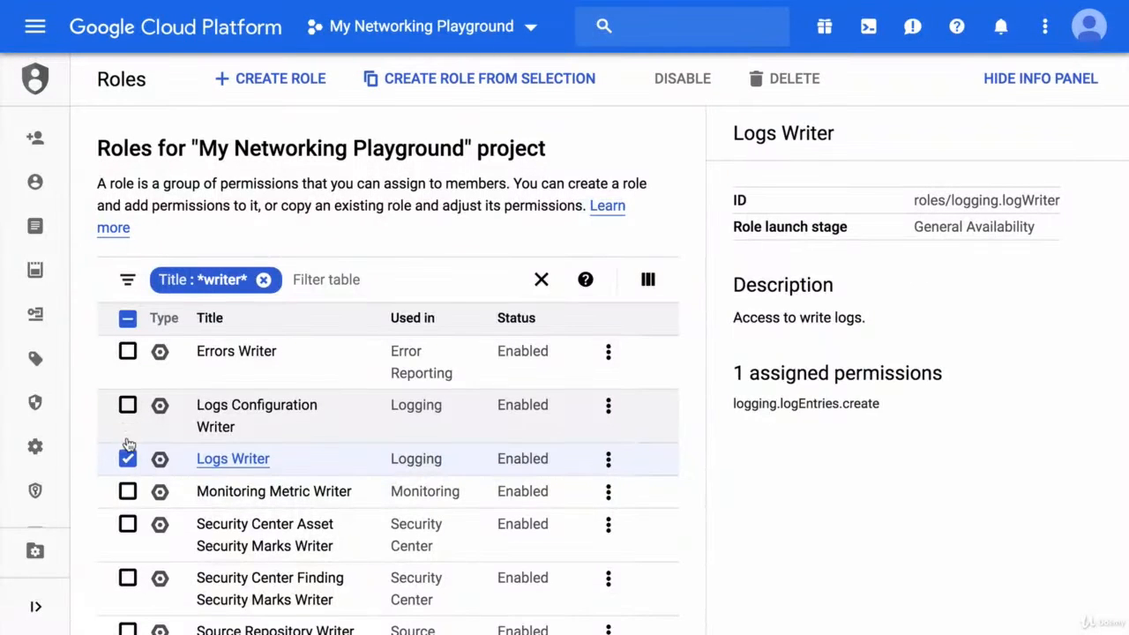
click(129, 492)
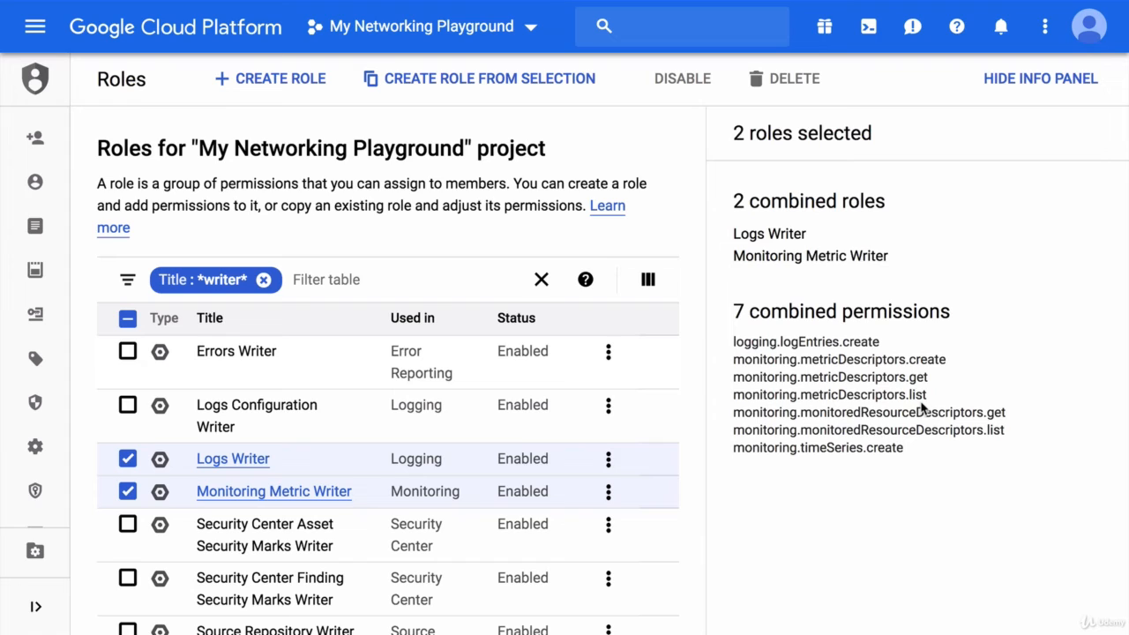
click(489, 79)
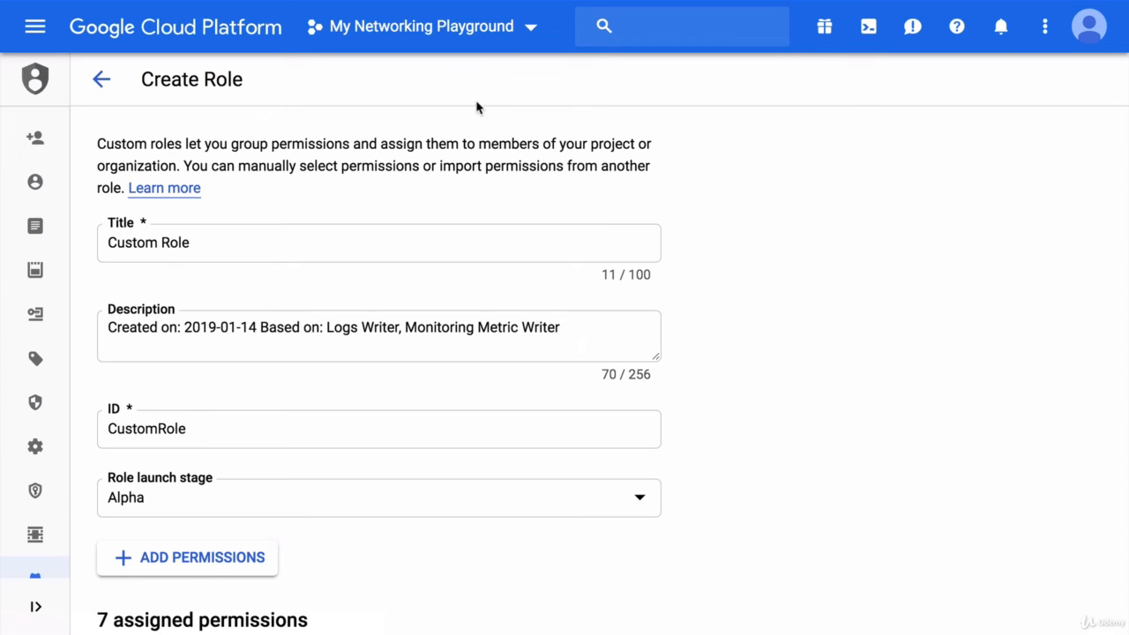
Step: Change the custom role's title to "Base GCE Role"
triple_click(303, 246)
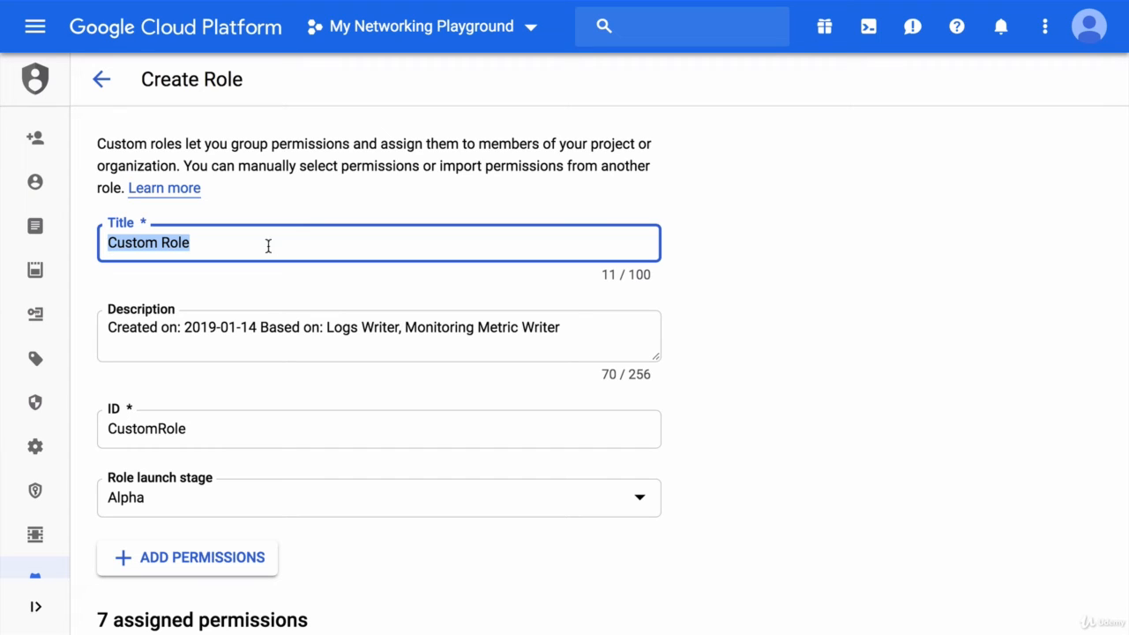
double_click(136, 253)
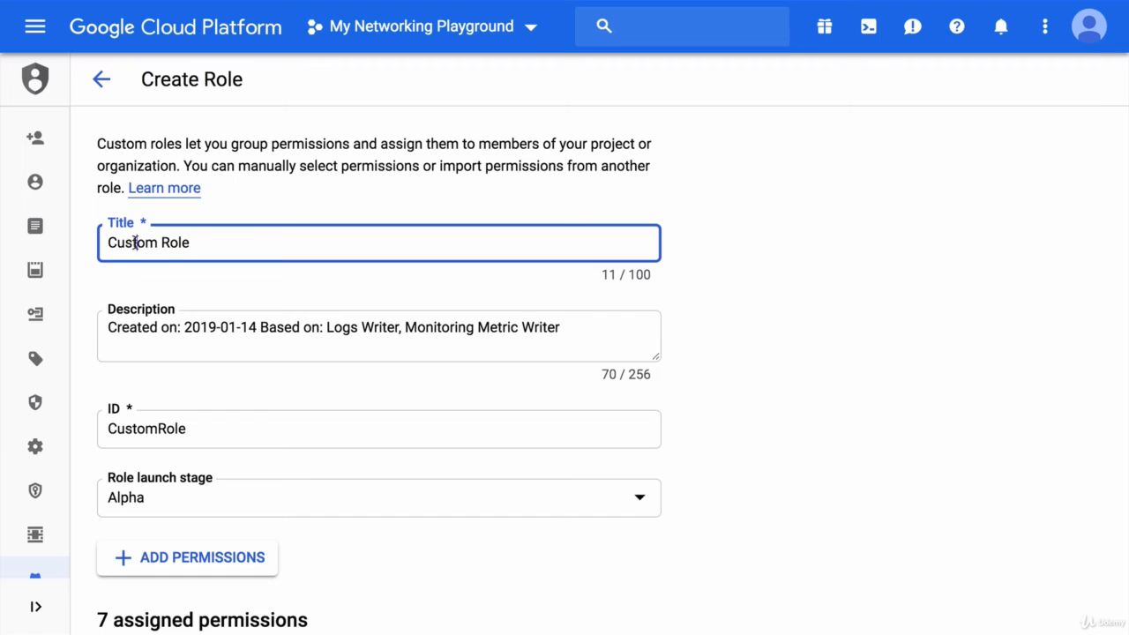
double_click(134, 242)
text(Base GCE)
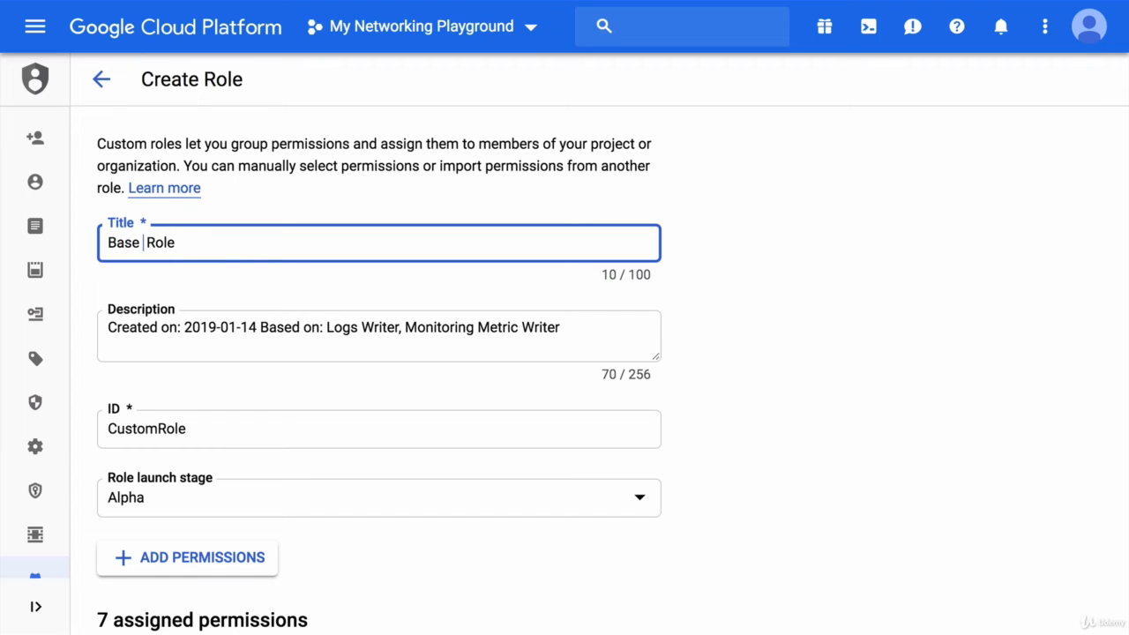
click(691, 229)
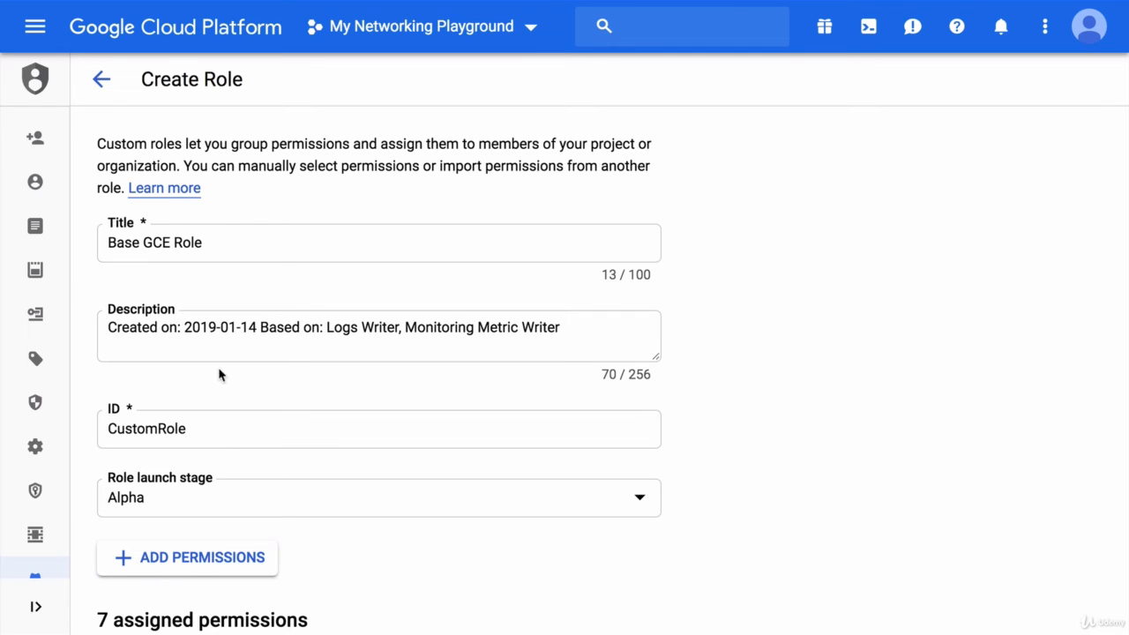
Step: Change the custom role's ID to BaseGCERole
click(155, 429)
mouse_move(156, 430)
mouse_down()
mouse_move(74, 446)
mouse_move(156, 429)
mouse_up()
click(116, 429)
click(110, 429)
text(BaseGCE)
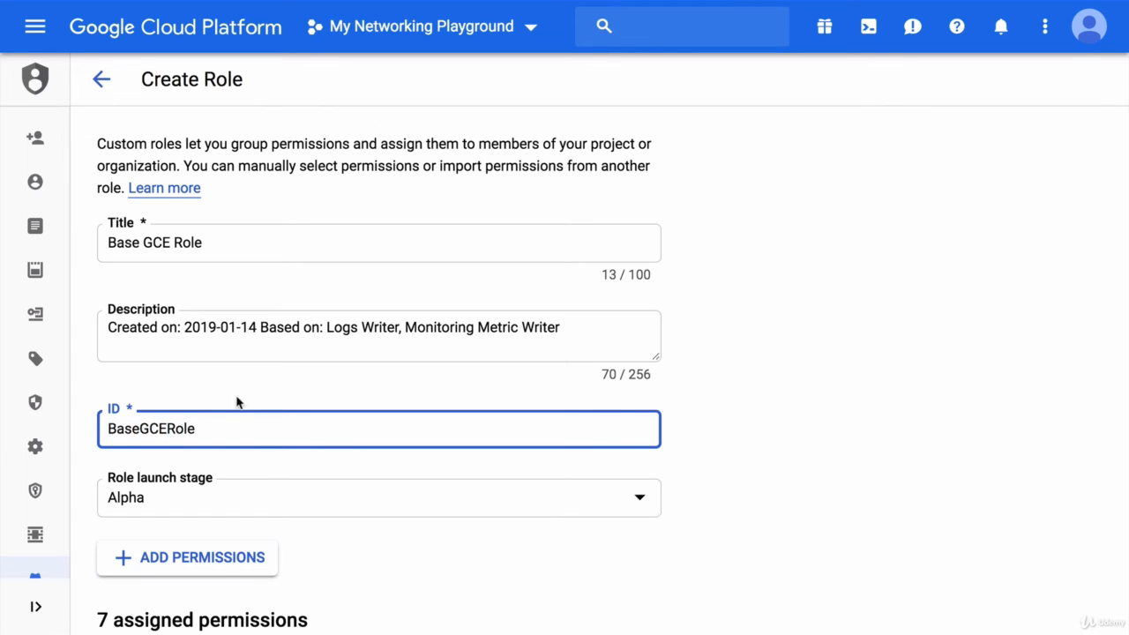
click(287, 382)
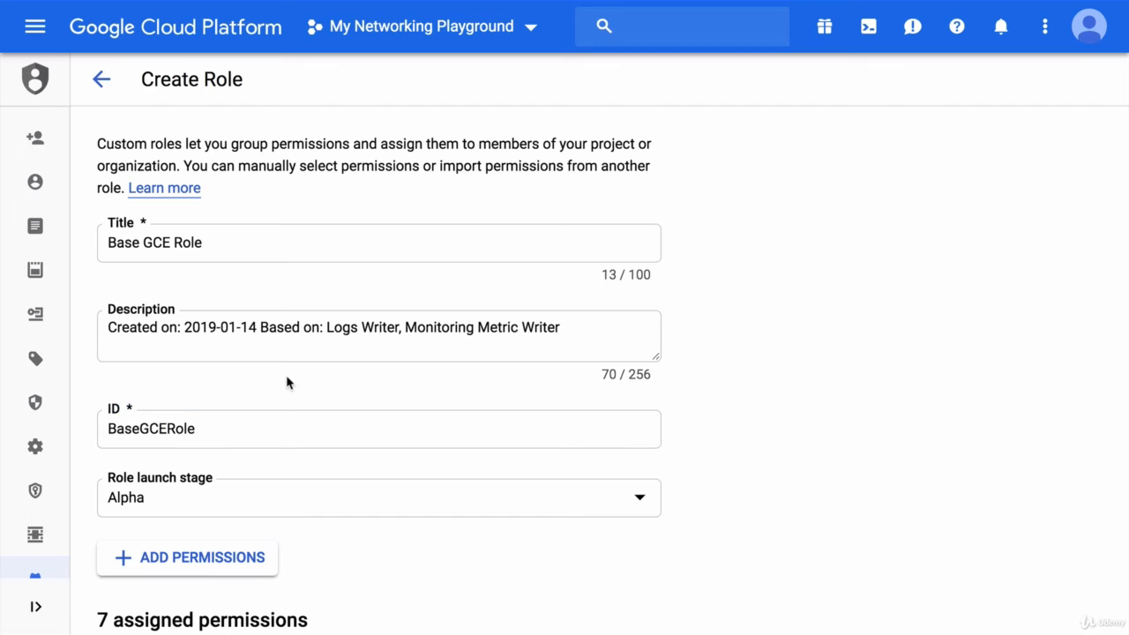
Step: Set the role launch stage to General Availability and create the role with its assigned permissions
click(306, 507)
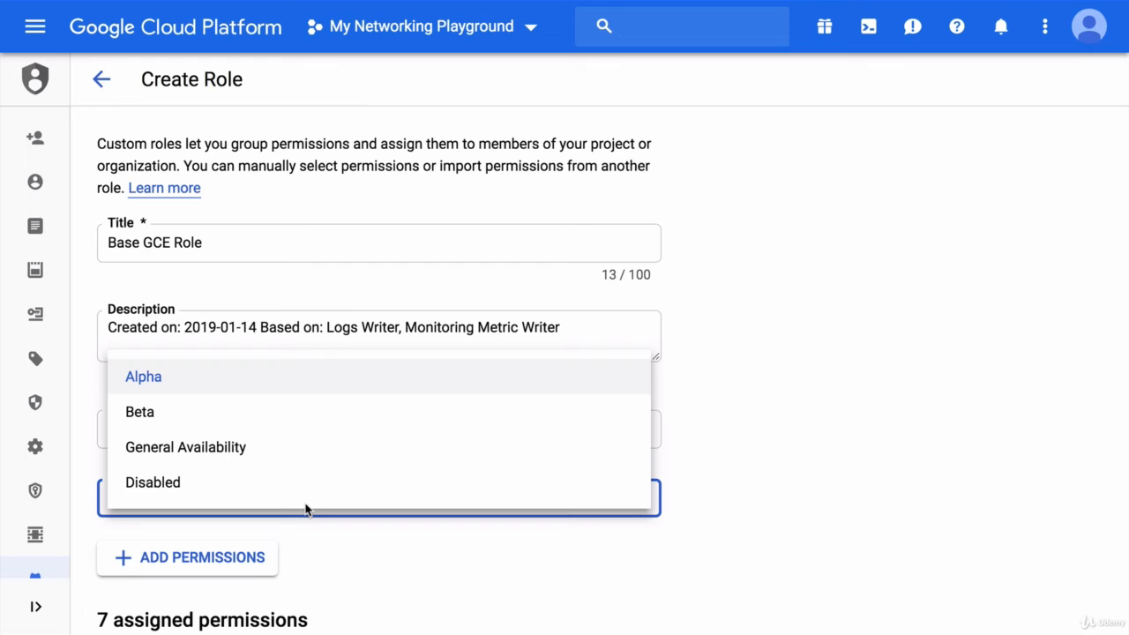
click(312, 447)
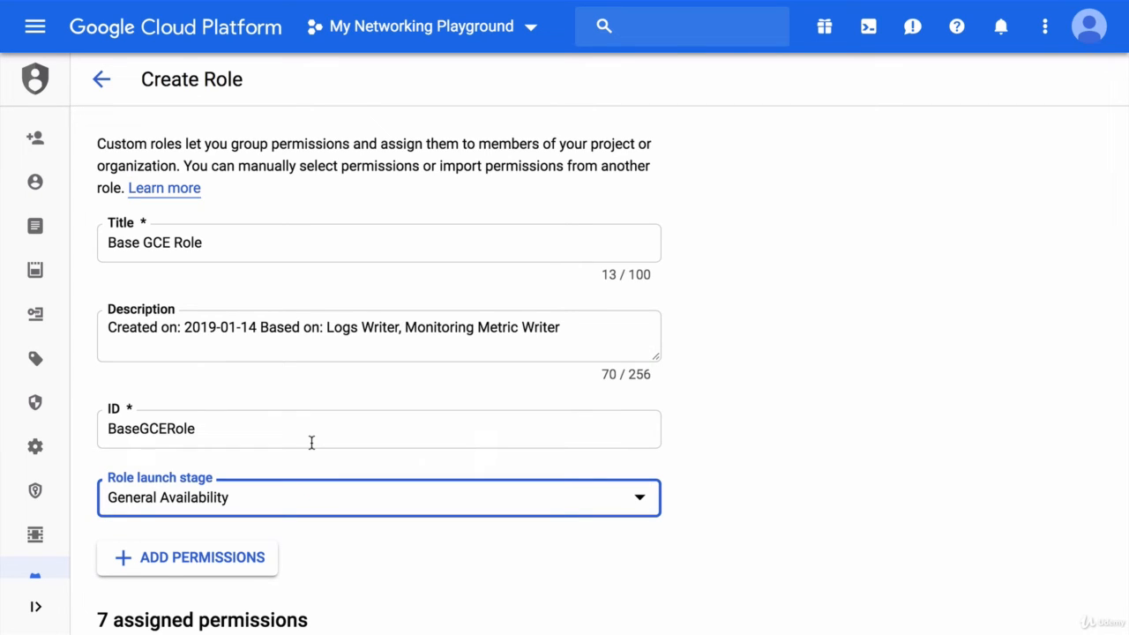
click(319, 462)
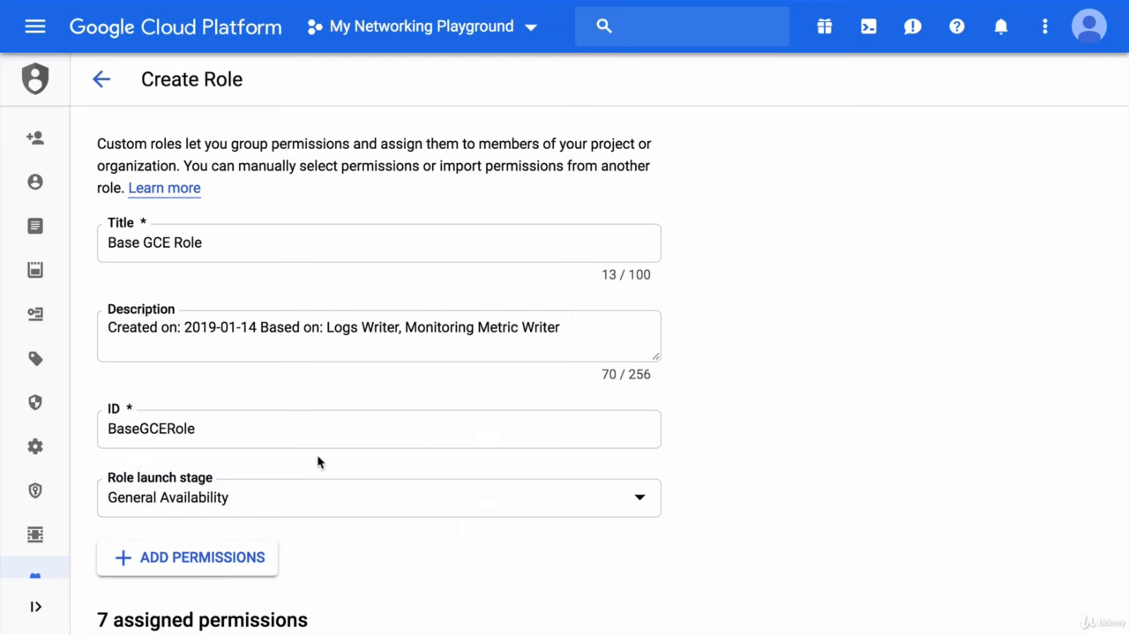
scroll(323, 494, down, 1)
scroll(325, 504, down, 5)
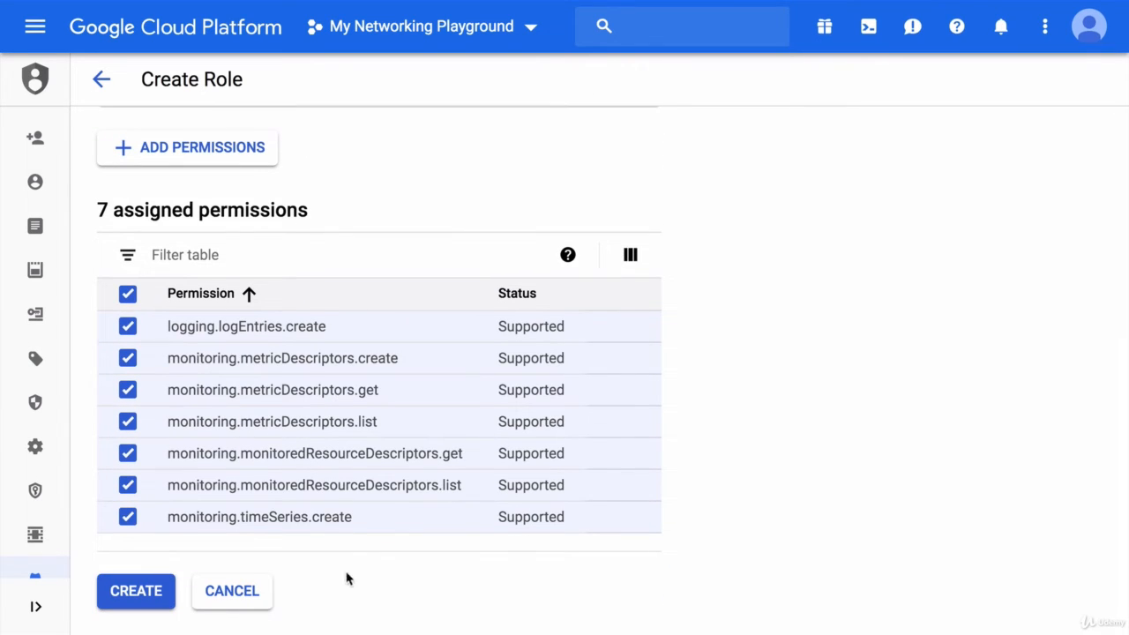
click(149, 589)
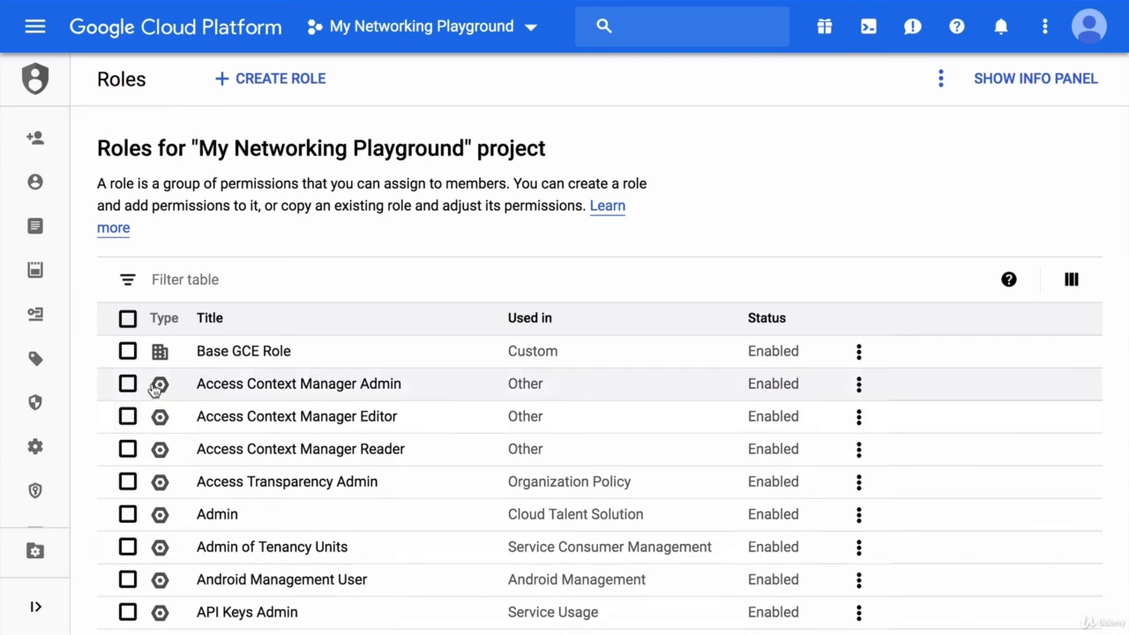
Step: Review the details and available actions of the new Base GCE Role
click(128, 352)
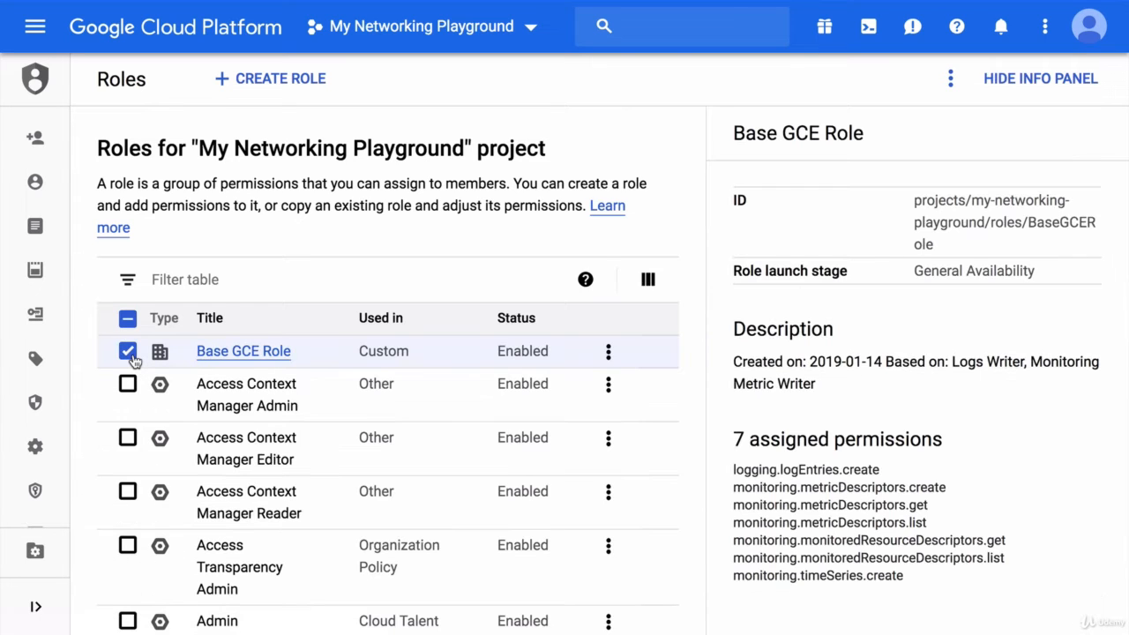
click(608, 351)
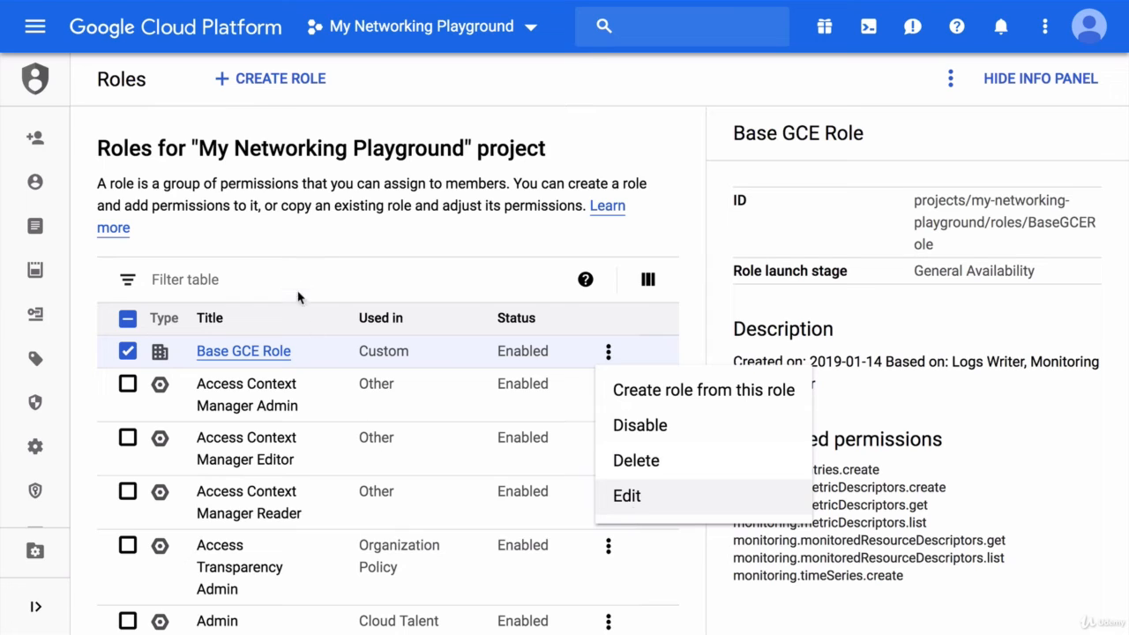
click(275, 248)
Step: Delete the Compute Engine default service account from the project's service accounts, entering its service account email to authorise the deletion
mouse_move(3, 264)
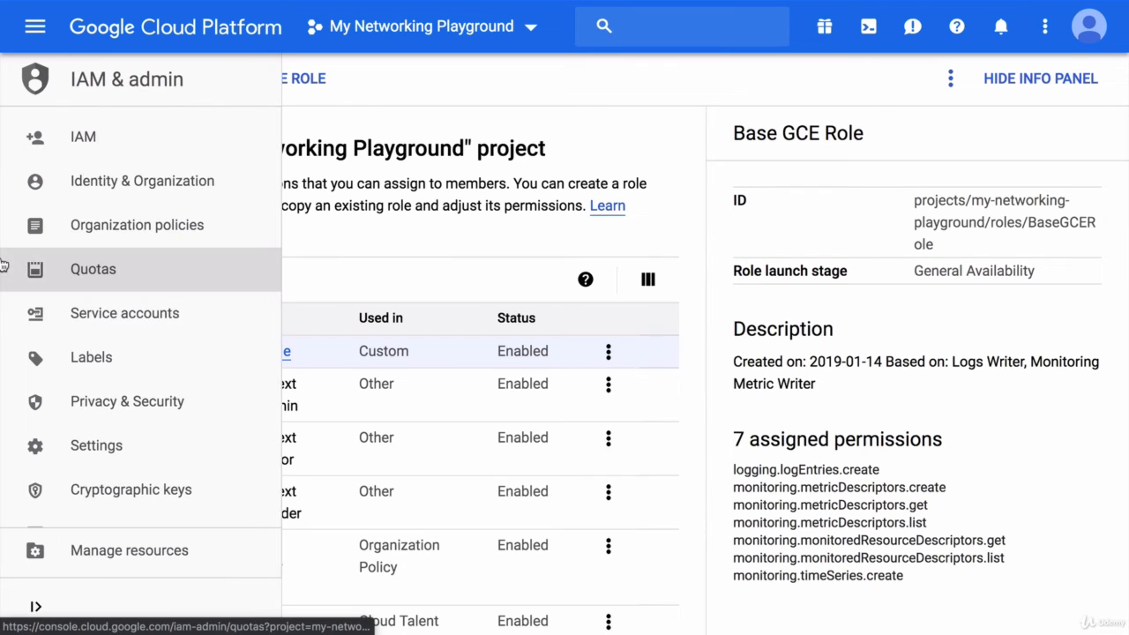
click(113, 314)
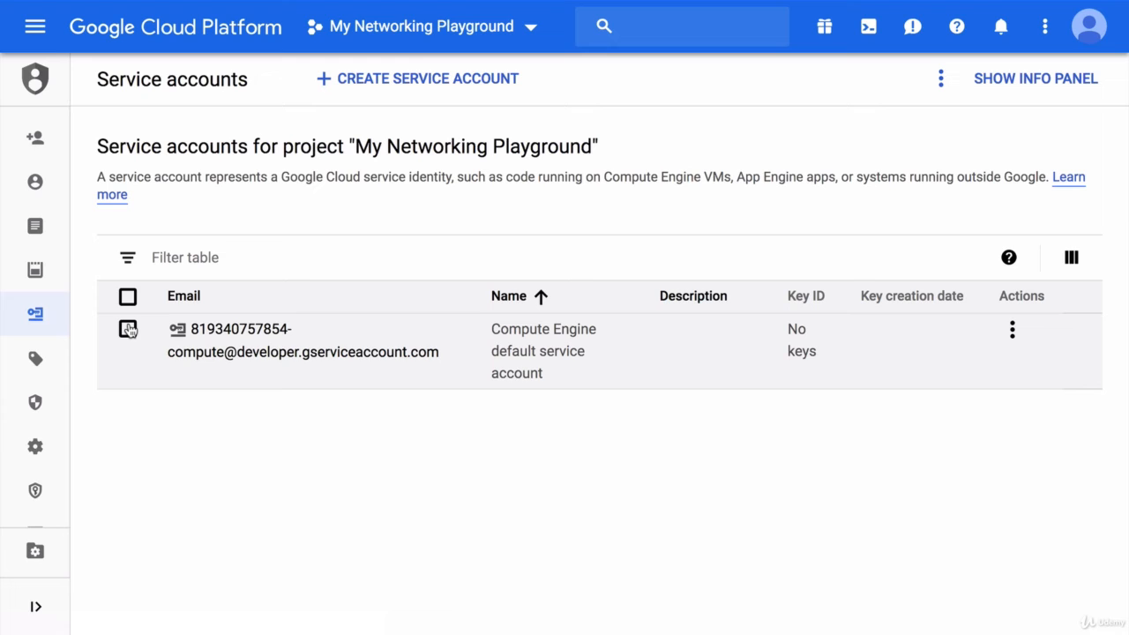
click(128, 329)
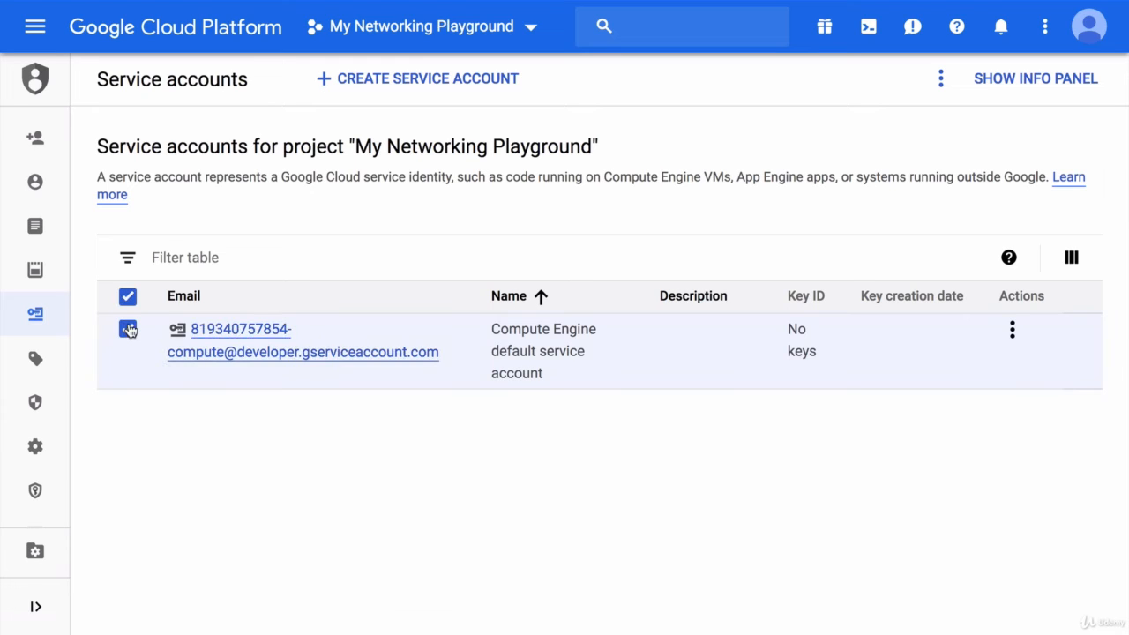
click(1016, 329)
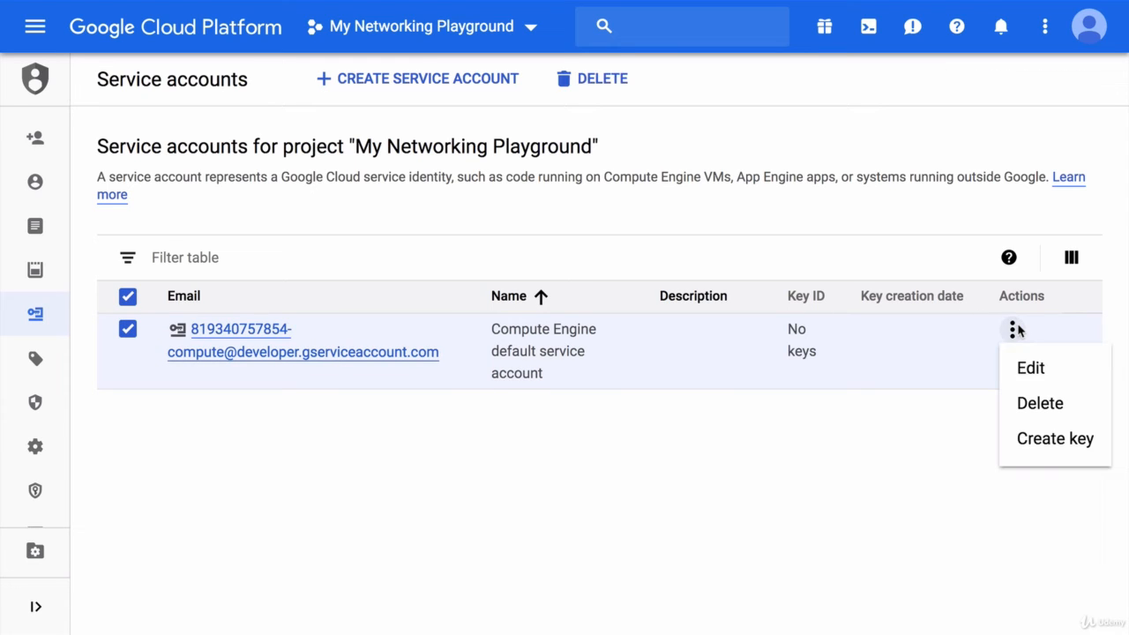
click(1033, 405)
click(577, 403)
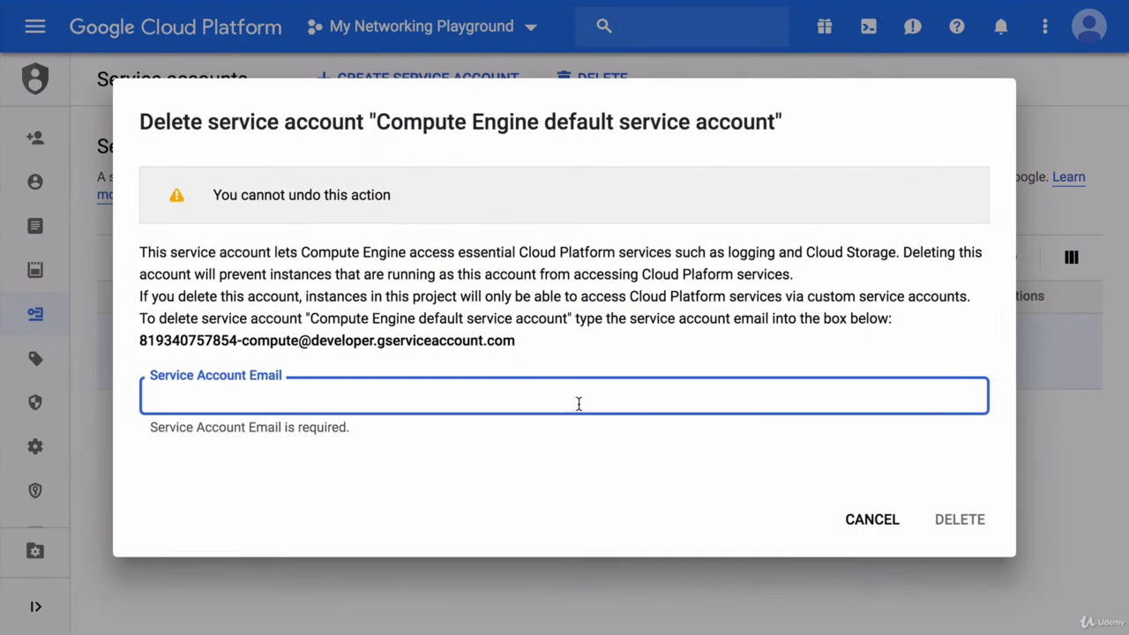
click(521, 350)
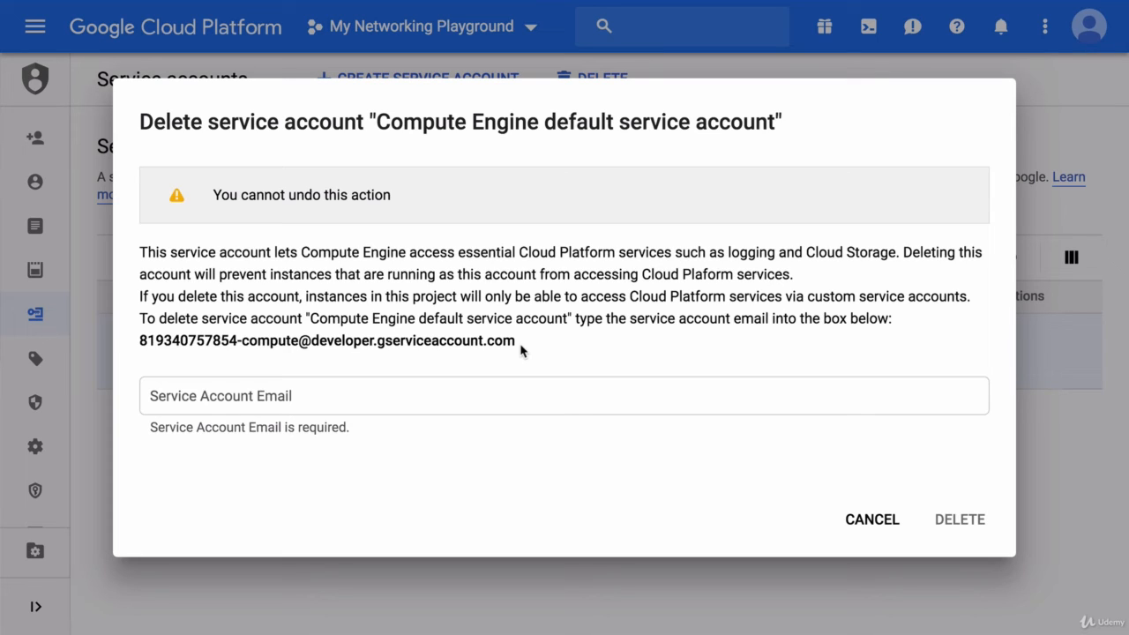
drag(520, 349, 136, 349)
key(ctrl+c)
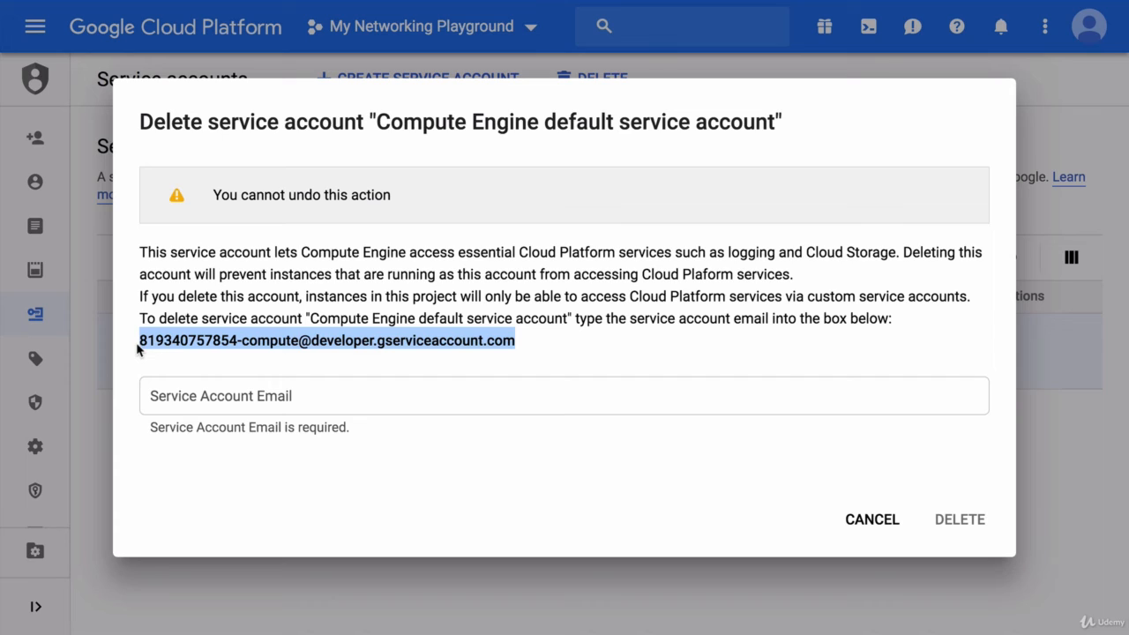
click(182, 394)
key(ctrl+v)
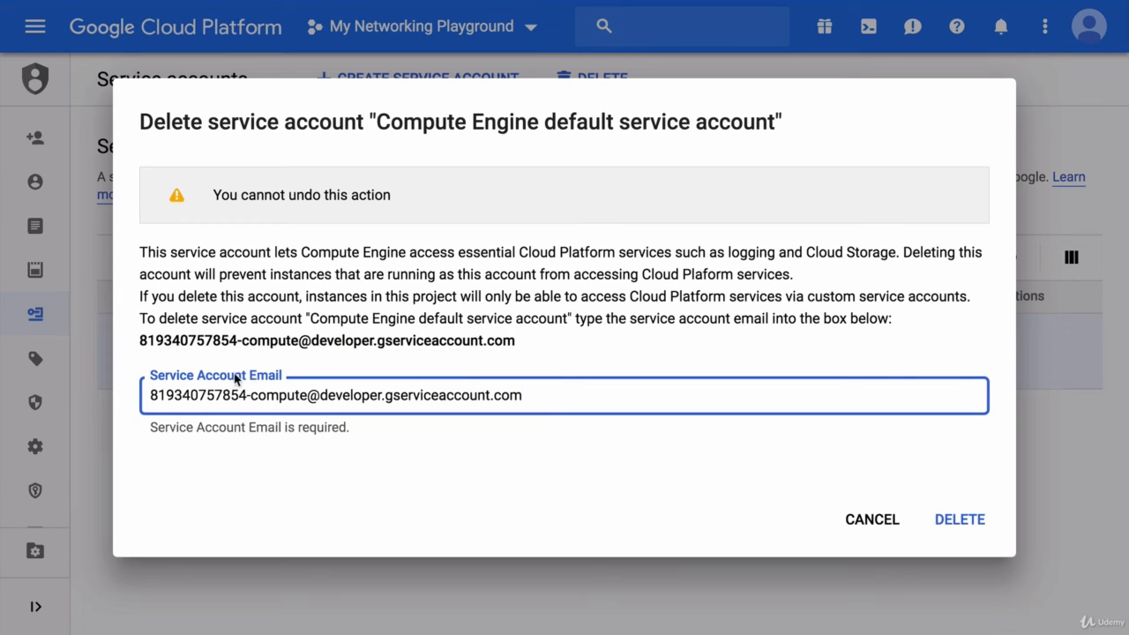
click(277, 358)
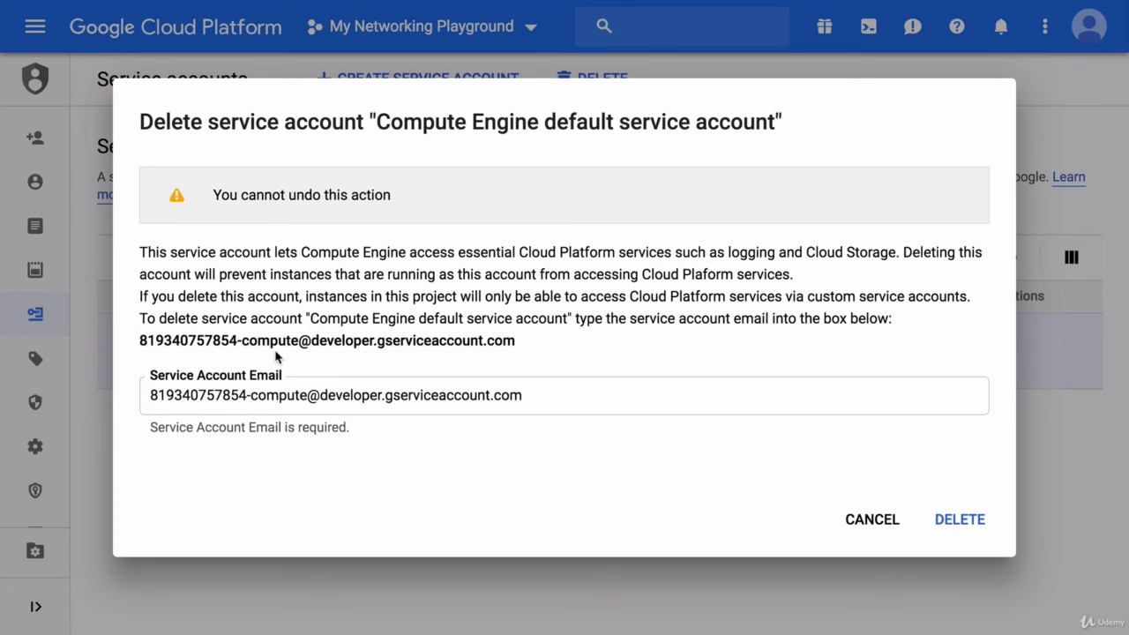
click(951, 524)
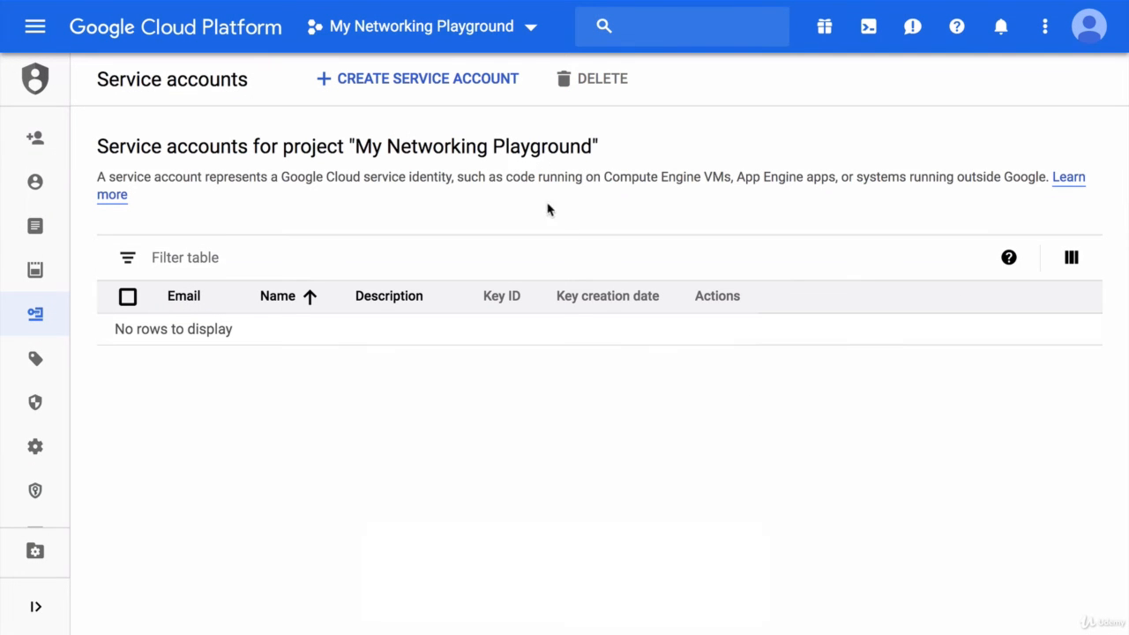
Step: Start a new service account and name it frontend-sa
click(441, 81)
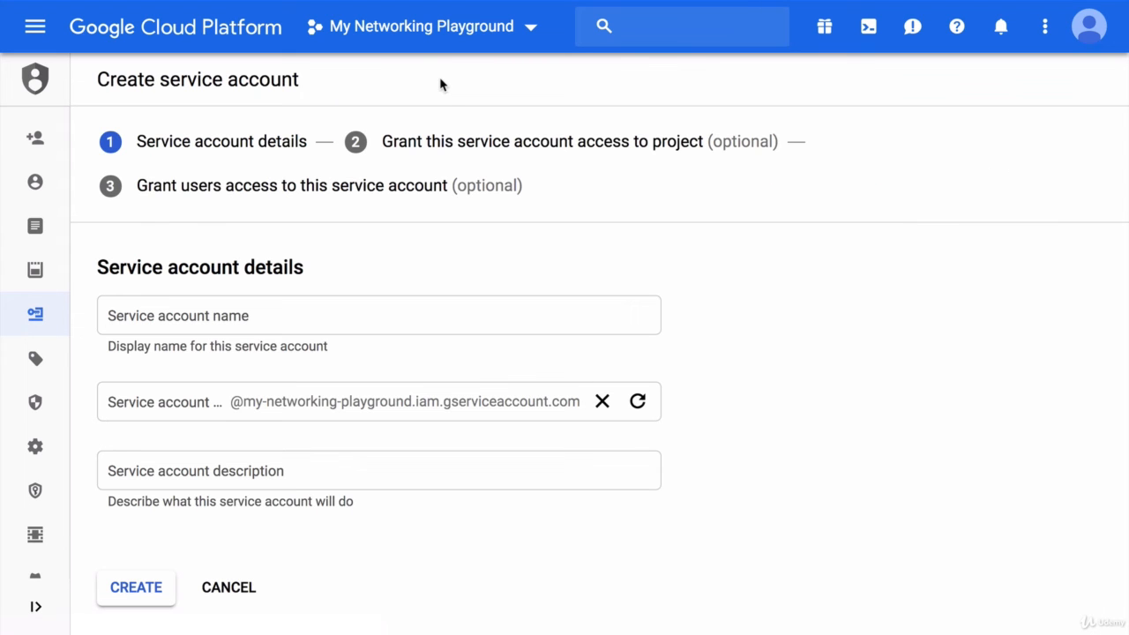
click(244, 316)
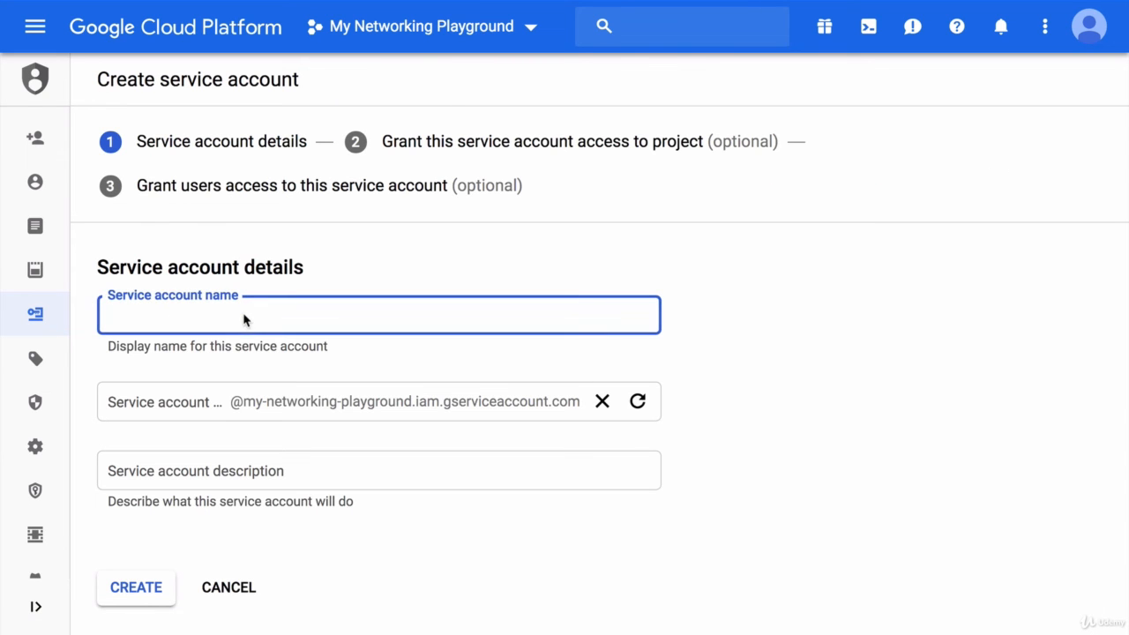
text(frontend-sa)
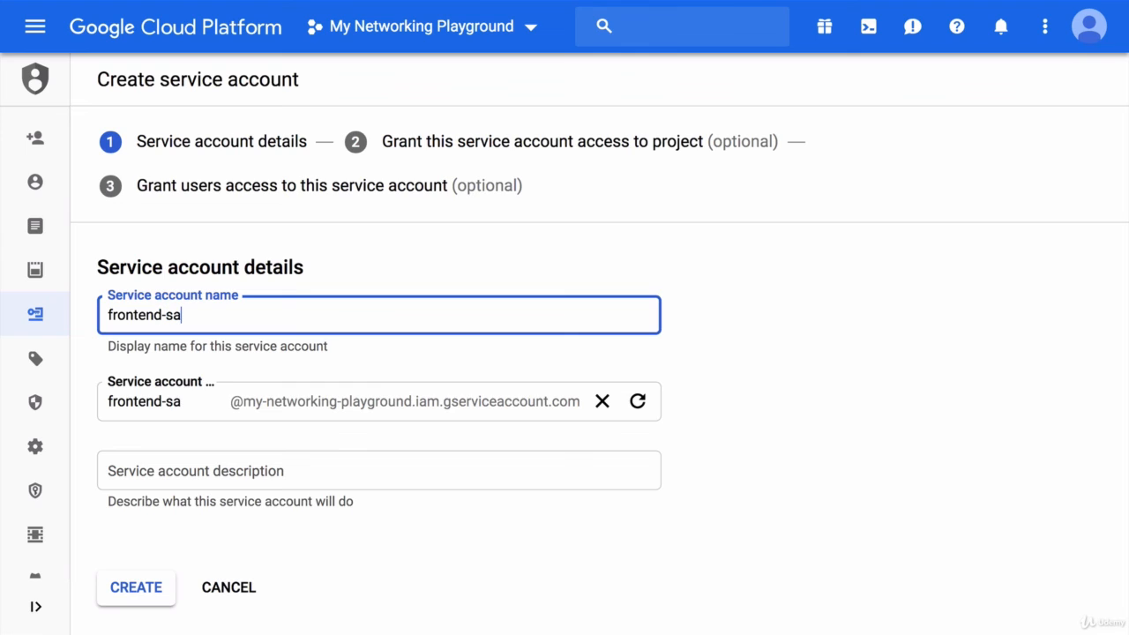
click(353, 275)
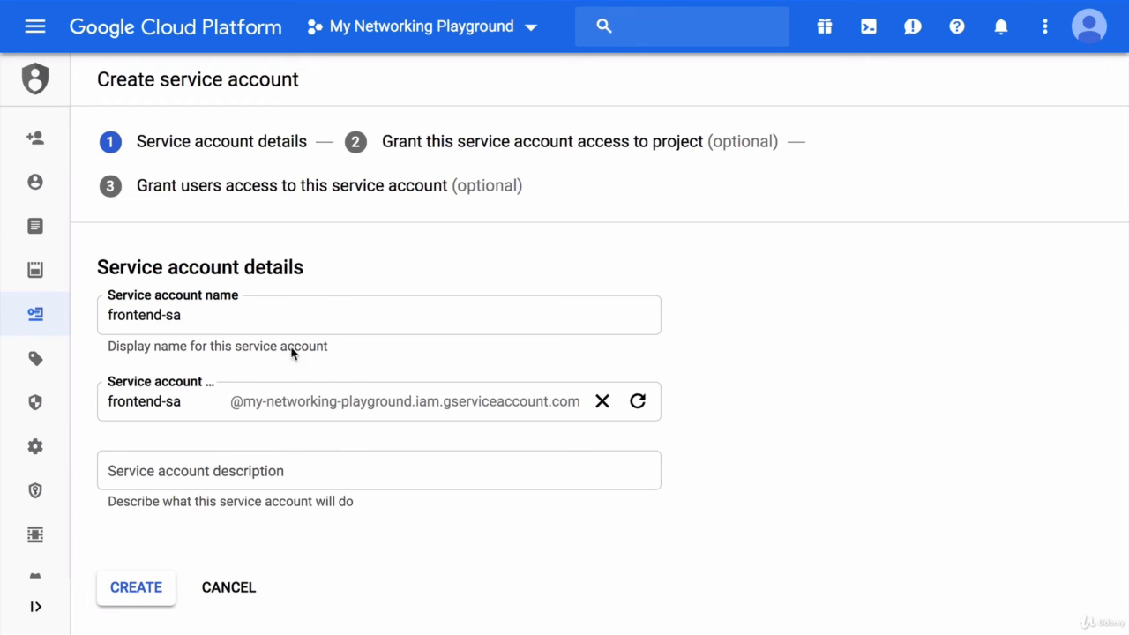
Step: Enter the description "Service account for frontend servers" and create the service account
click(193, 466)
text(Service)
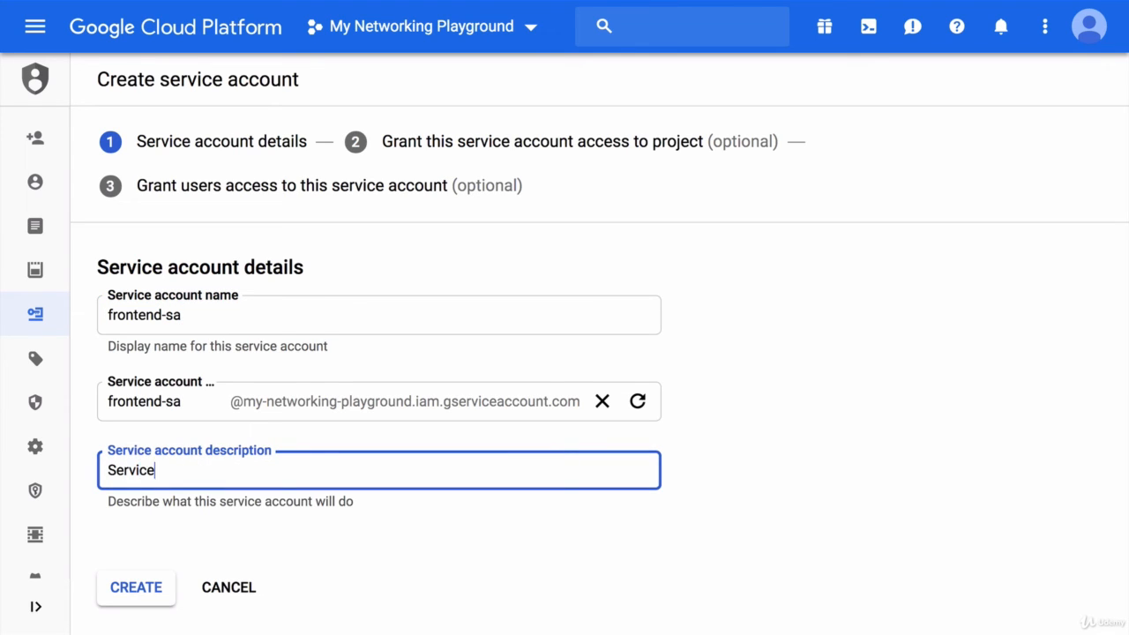
text( account for frontend servers)
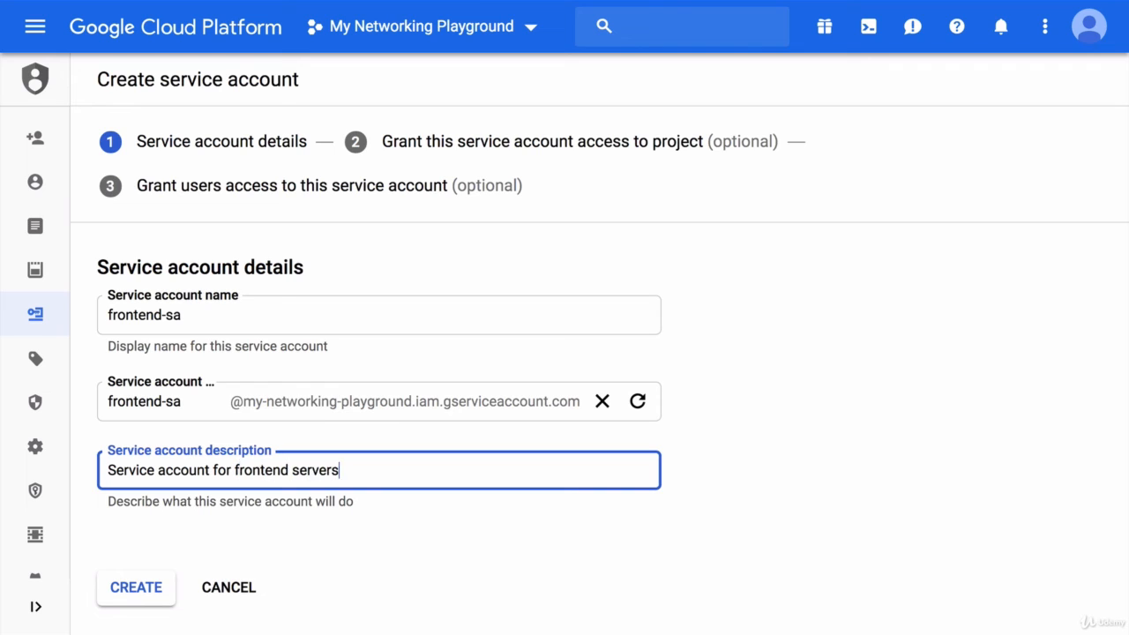
click(307, 547)
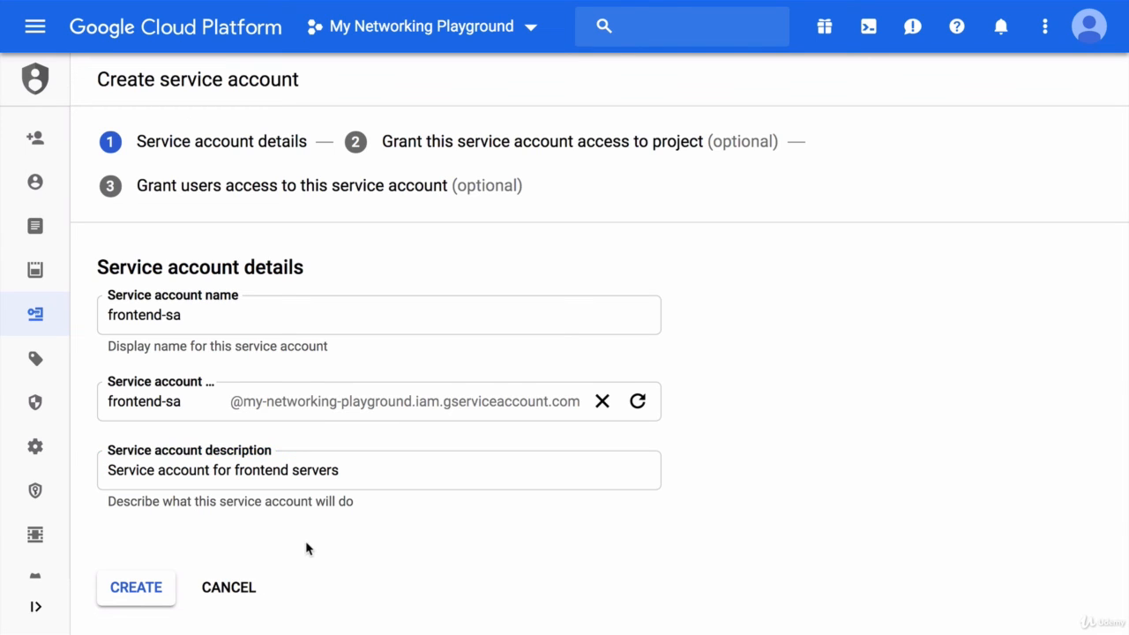
click(139, 590)
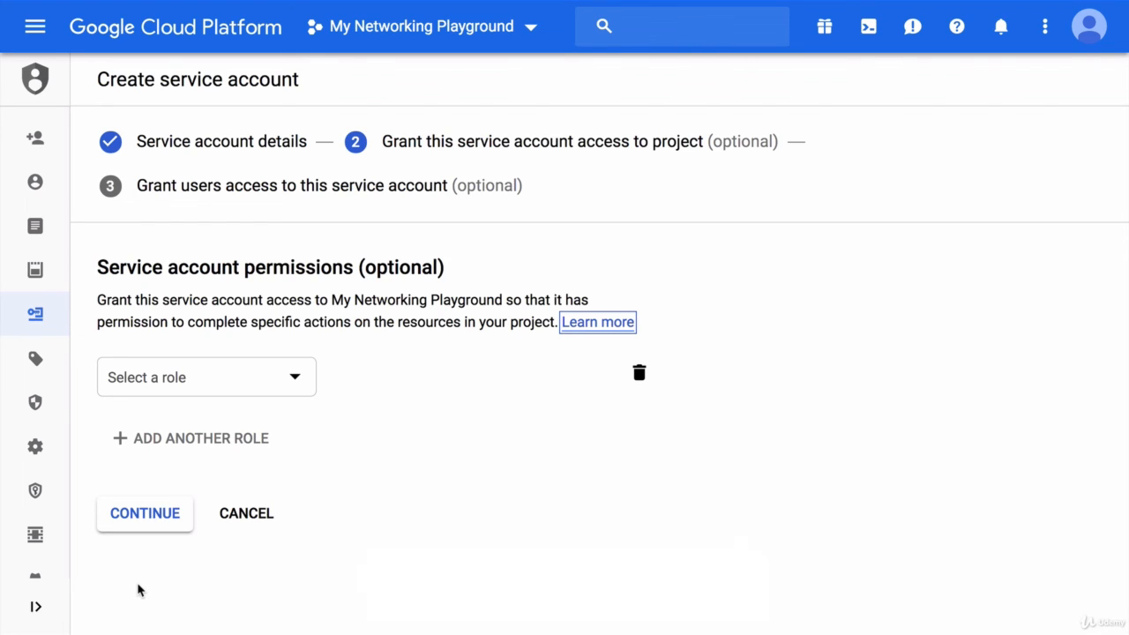
Step: Grant the new service account the custom Base GCE Role on the project, finding it with the filter "base"
click(205, 377)
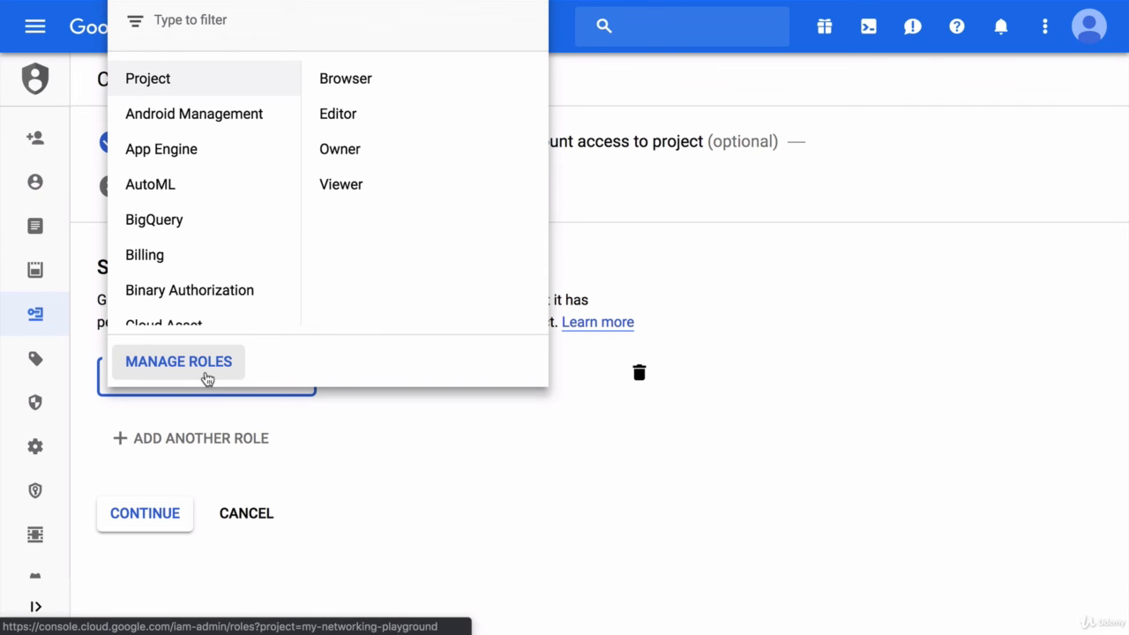
scroll(217, 229, down, 10)
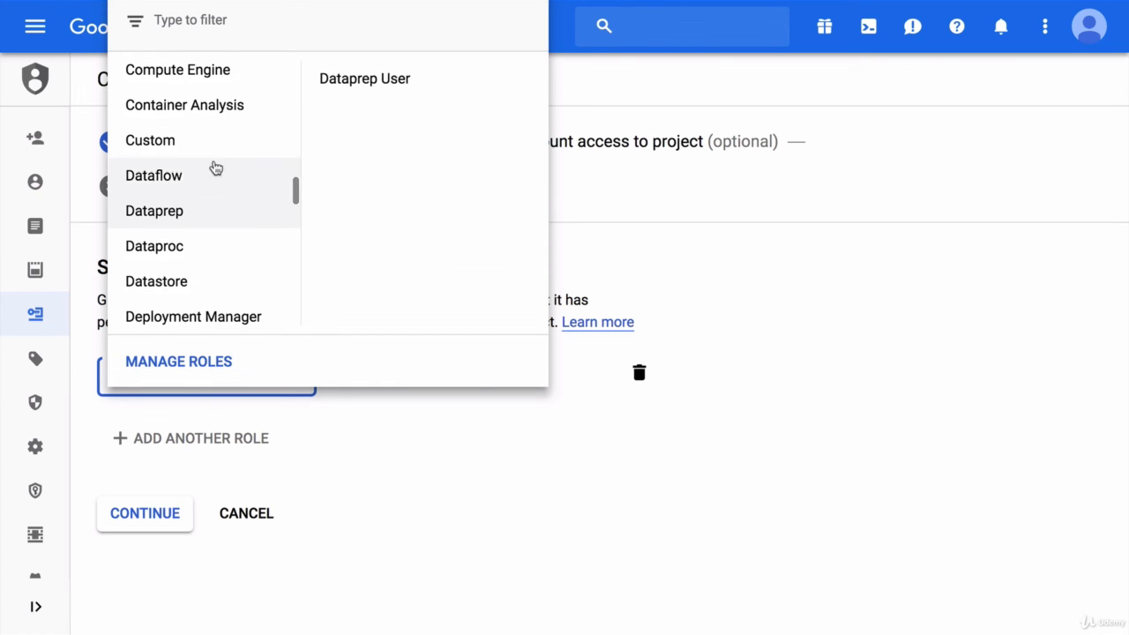
mouse_move(213, 150)
click(203, 20)
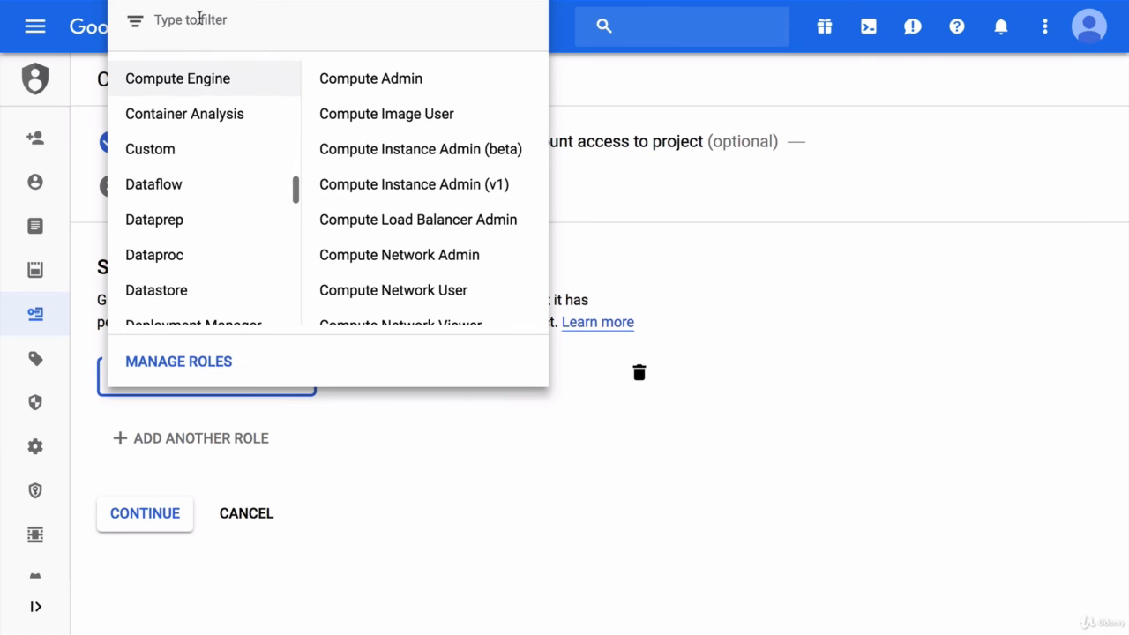
text(base)
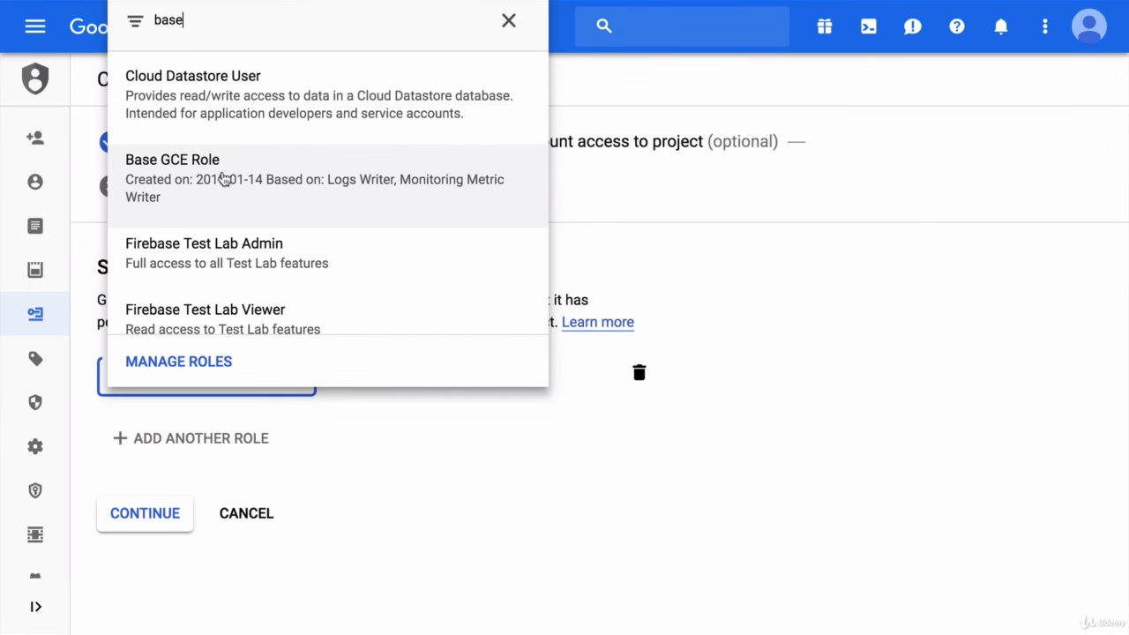
click(224, 179)
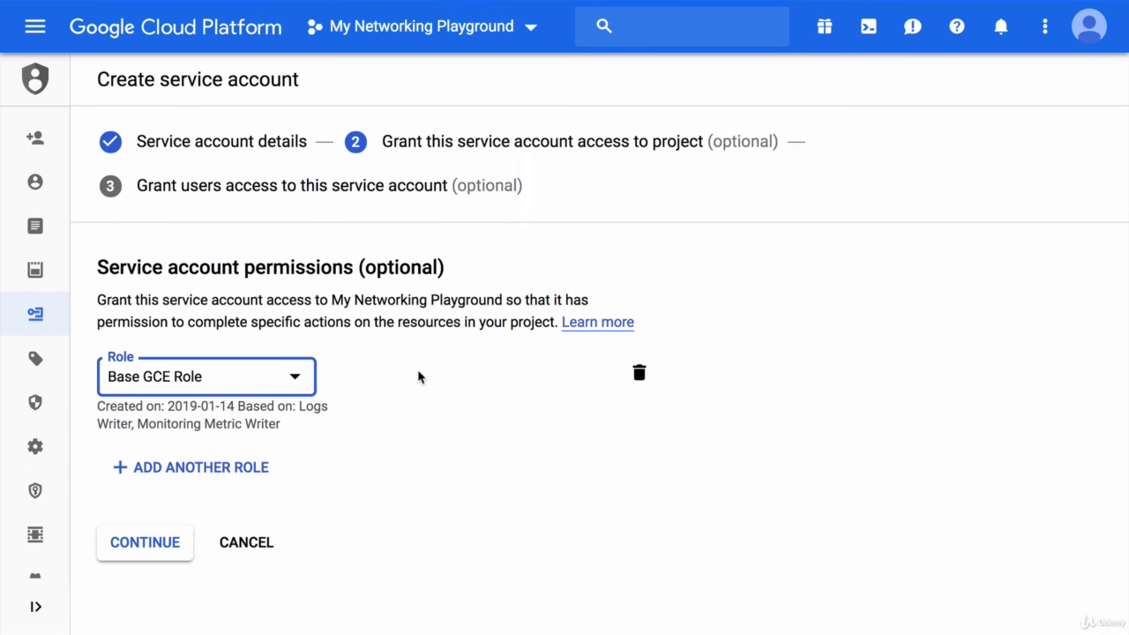
click(162, 543)
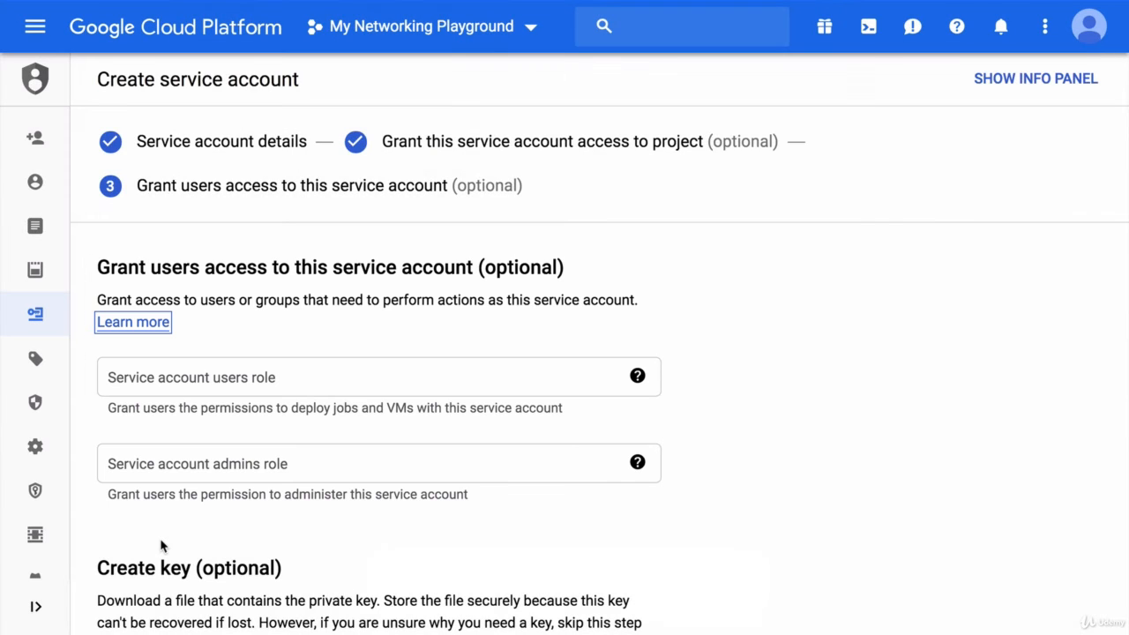
Step: Finish the service account setup without granting user access or creating a key
scroll(160, 539, down, 2)
scroll(160, 530, down, 1)
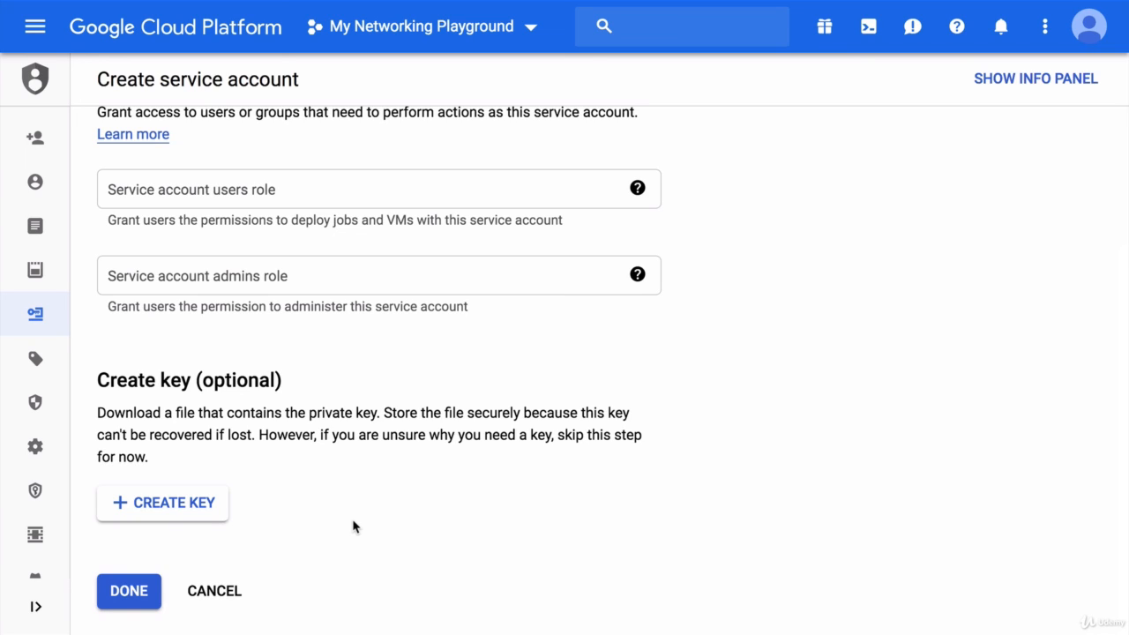
click(138, 604)
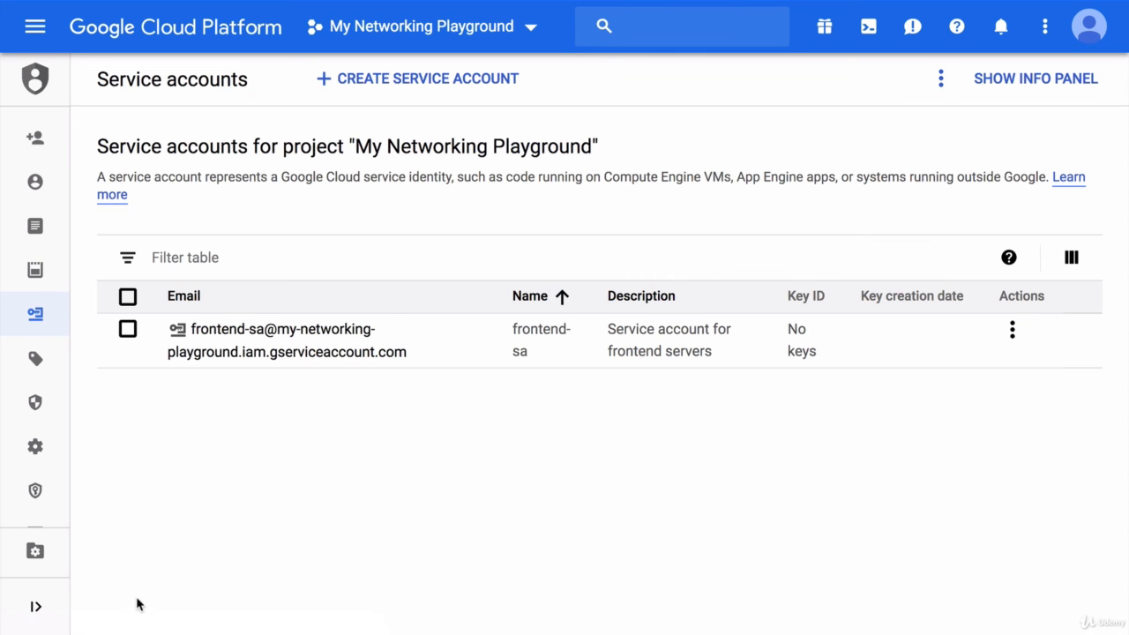